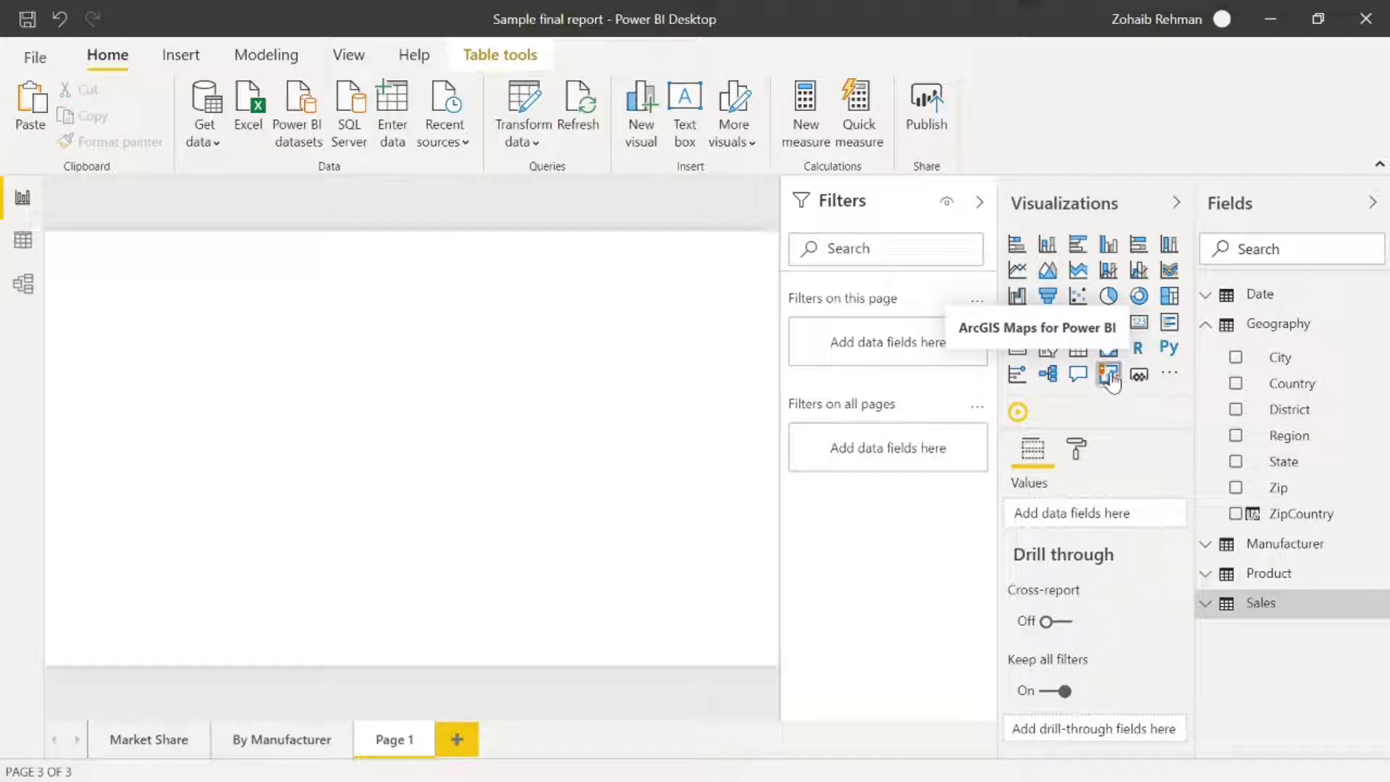
# Step: Add an ArcGIS Maps visual to Page 1 and enlarge it across the canvas
pyautogui.click(1109, 375)
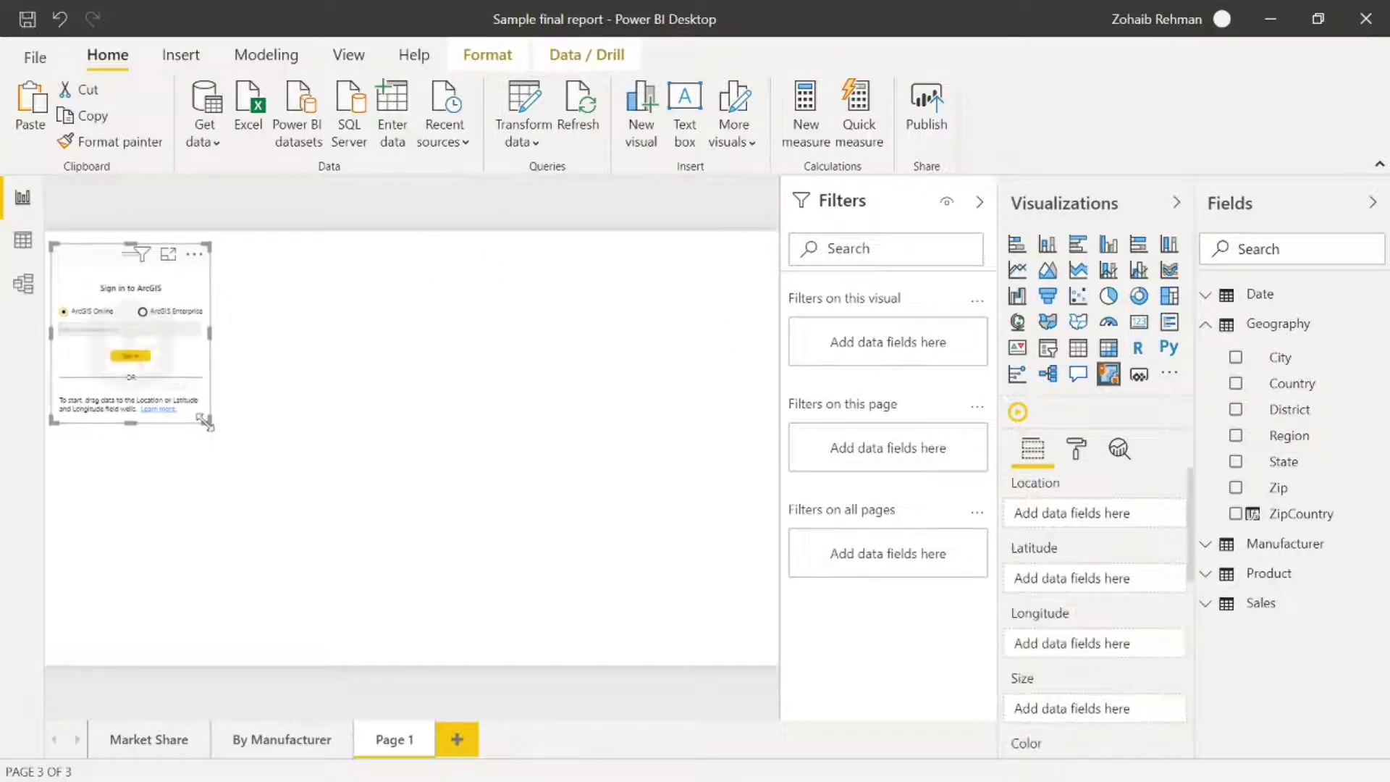
pyautogui.moveTo(476, 530); pyautogui.dragTo(772, 616)
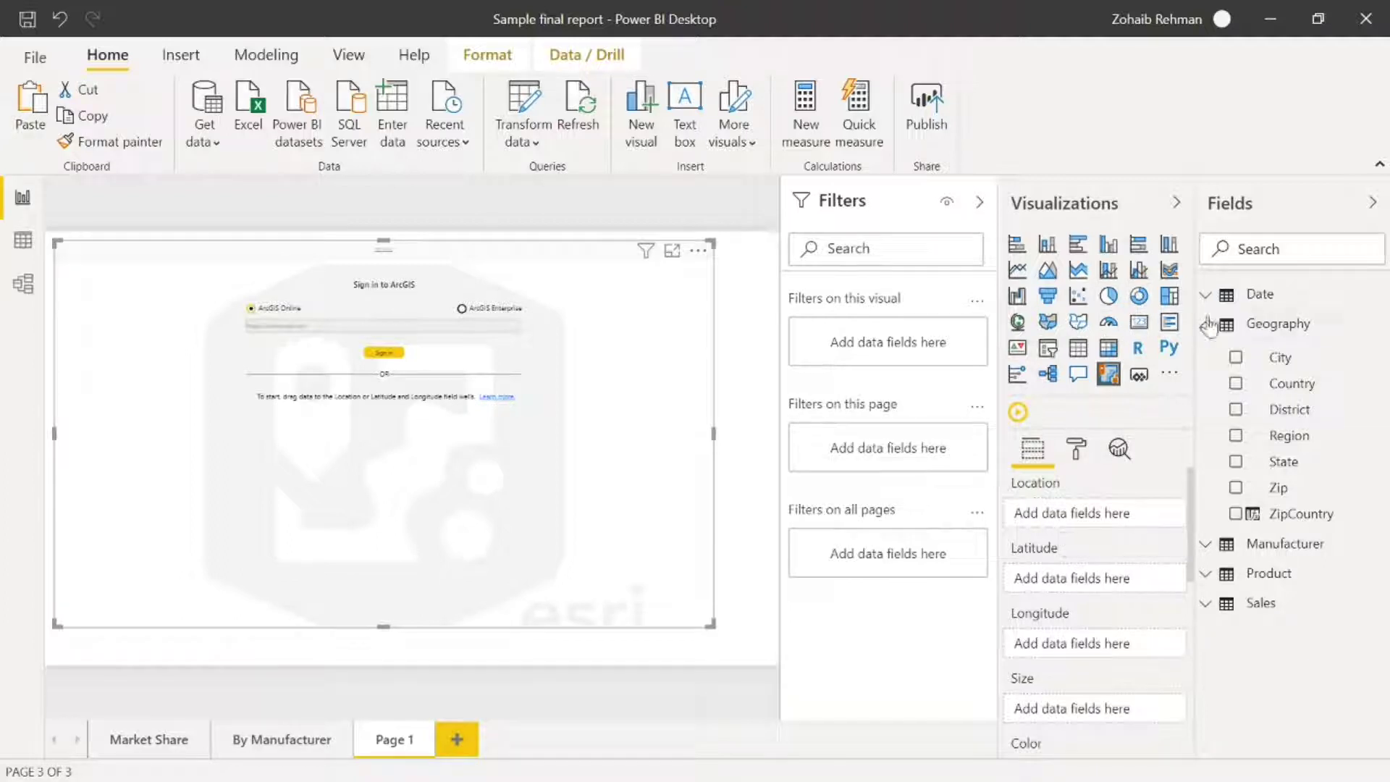
# Step: Map Geography Country as the location, with the Sales field sizing the bubbles
pyautogui.click(1236, 384)
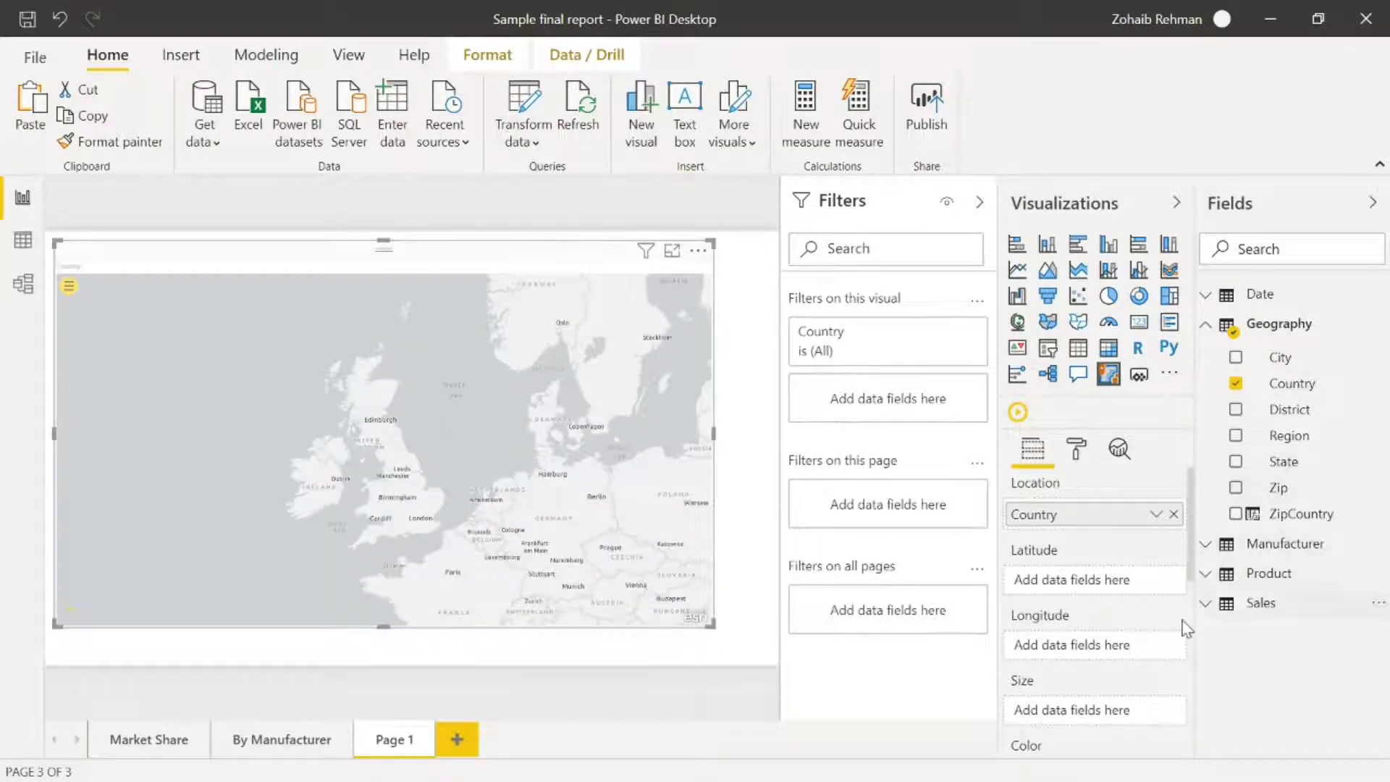
pyautogui.scroll(-3, 1136, 658)
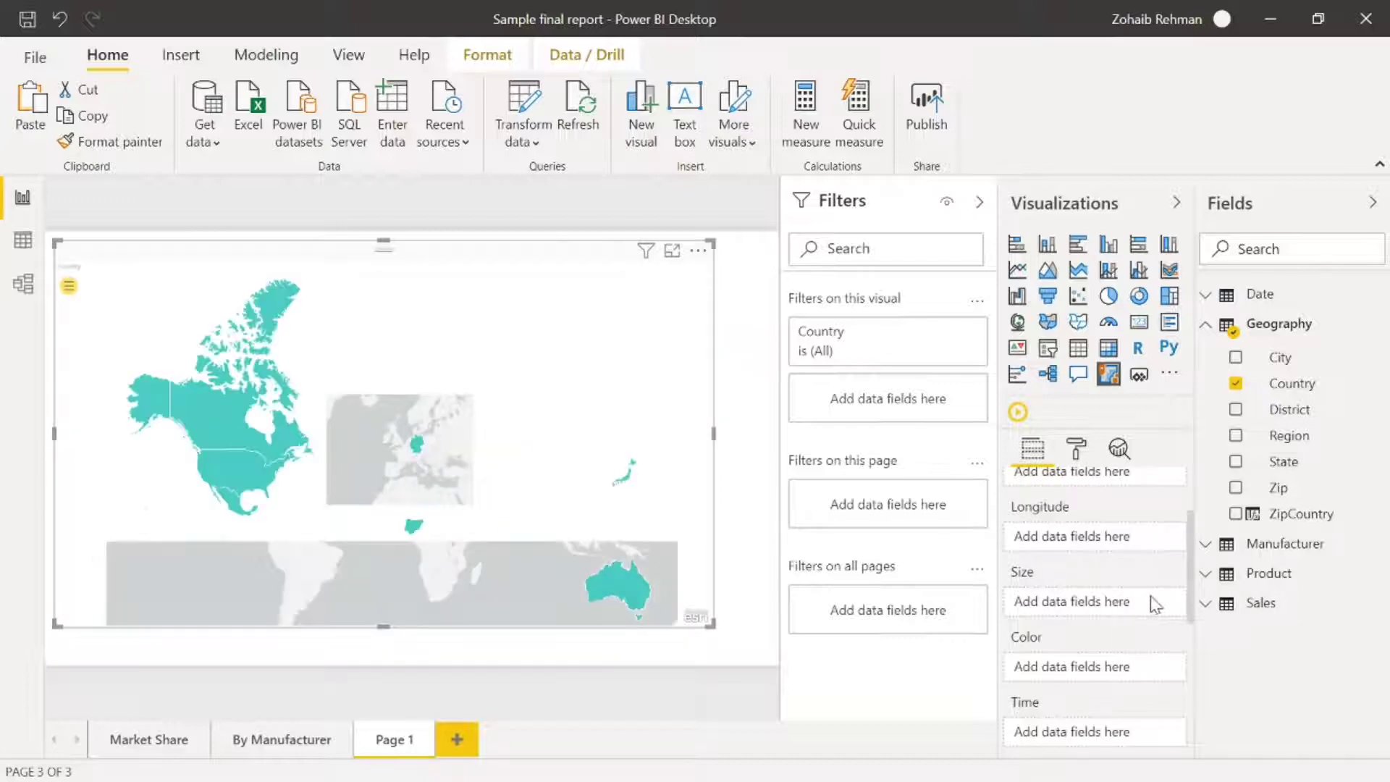
pyautogui.scroll(3, 1155, 605)
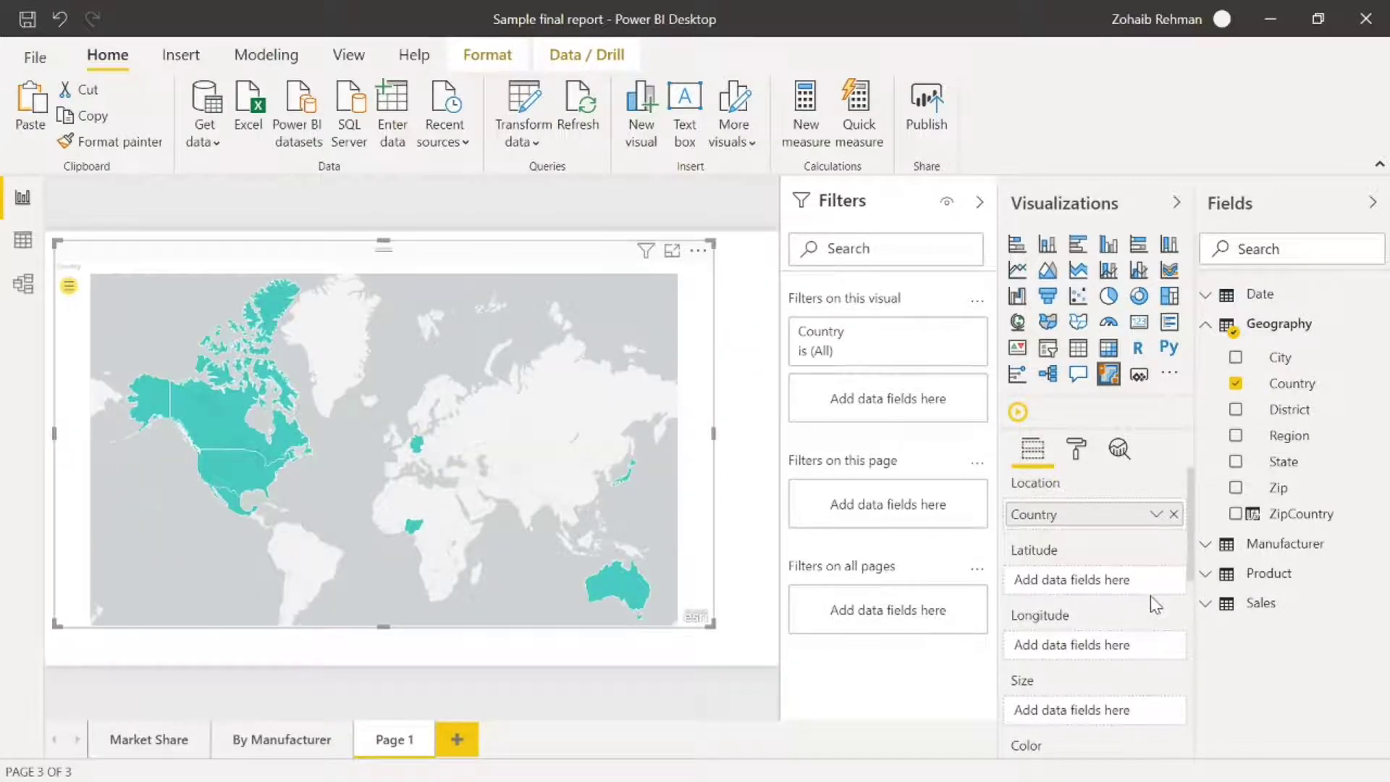
pyautogui.scroll(-3, 1155, 604)
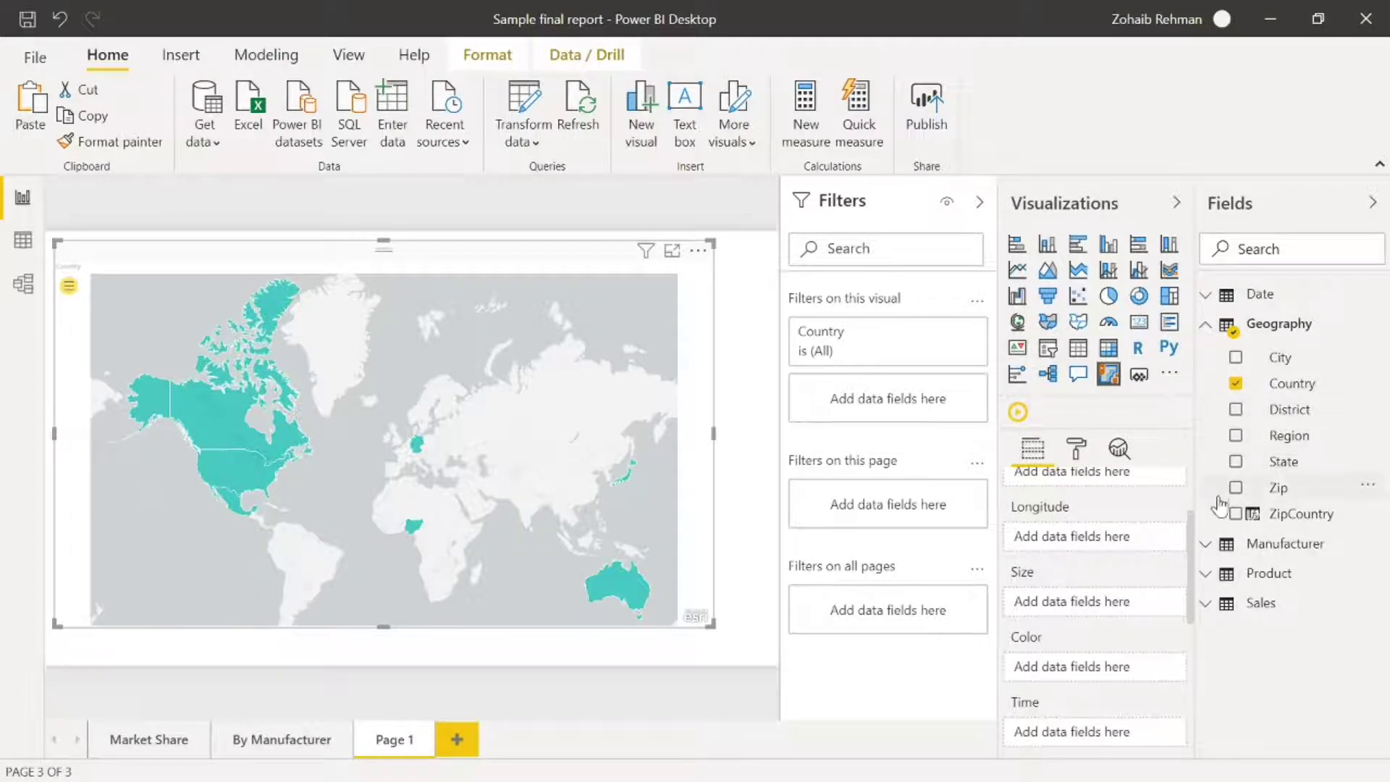
pyautogui.click(1204, 608)
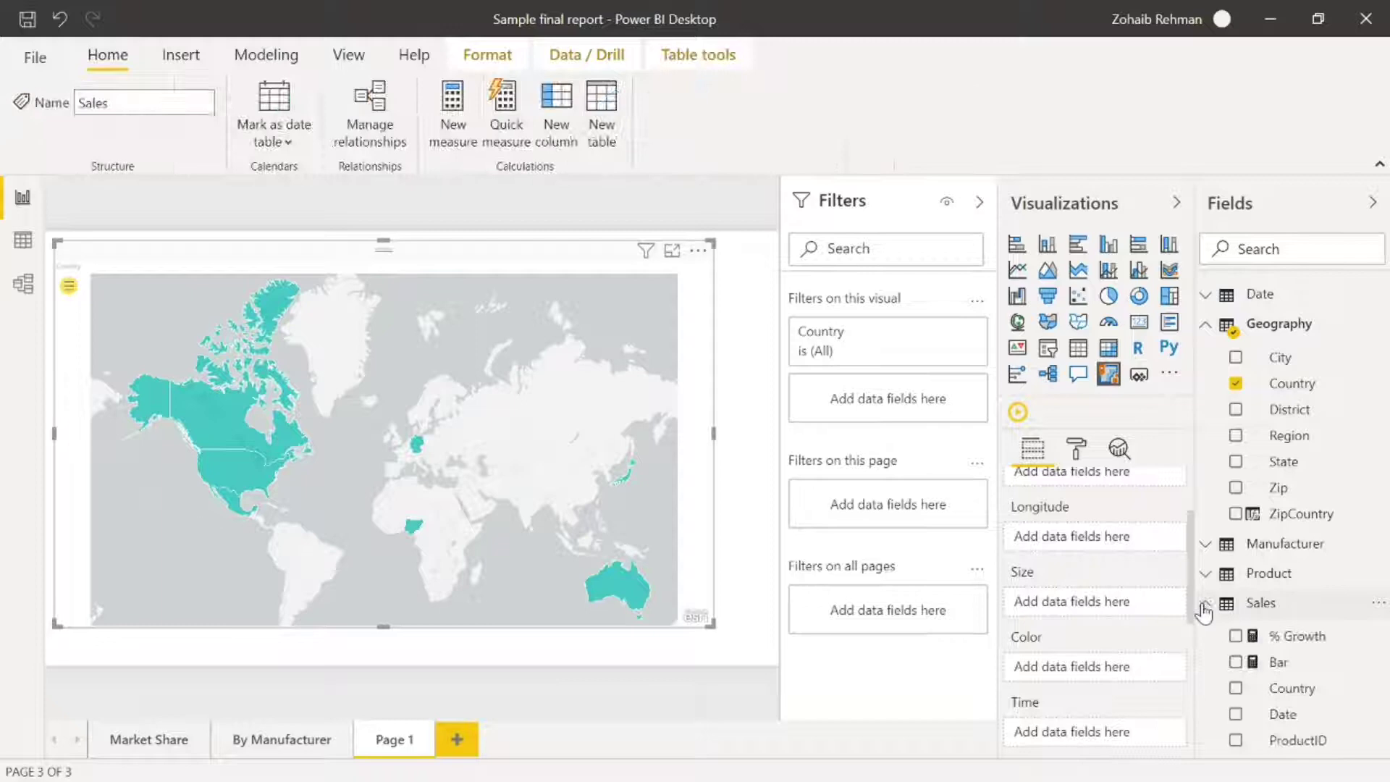
pyautogui.scroll(-3, 1239, 661)
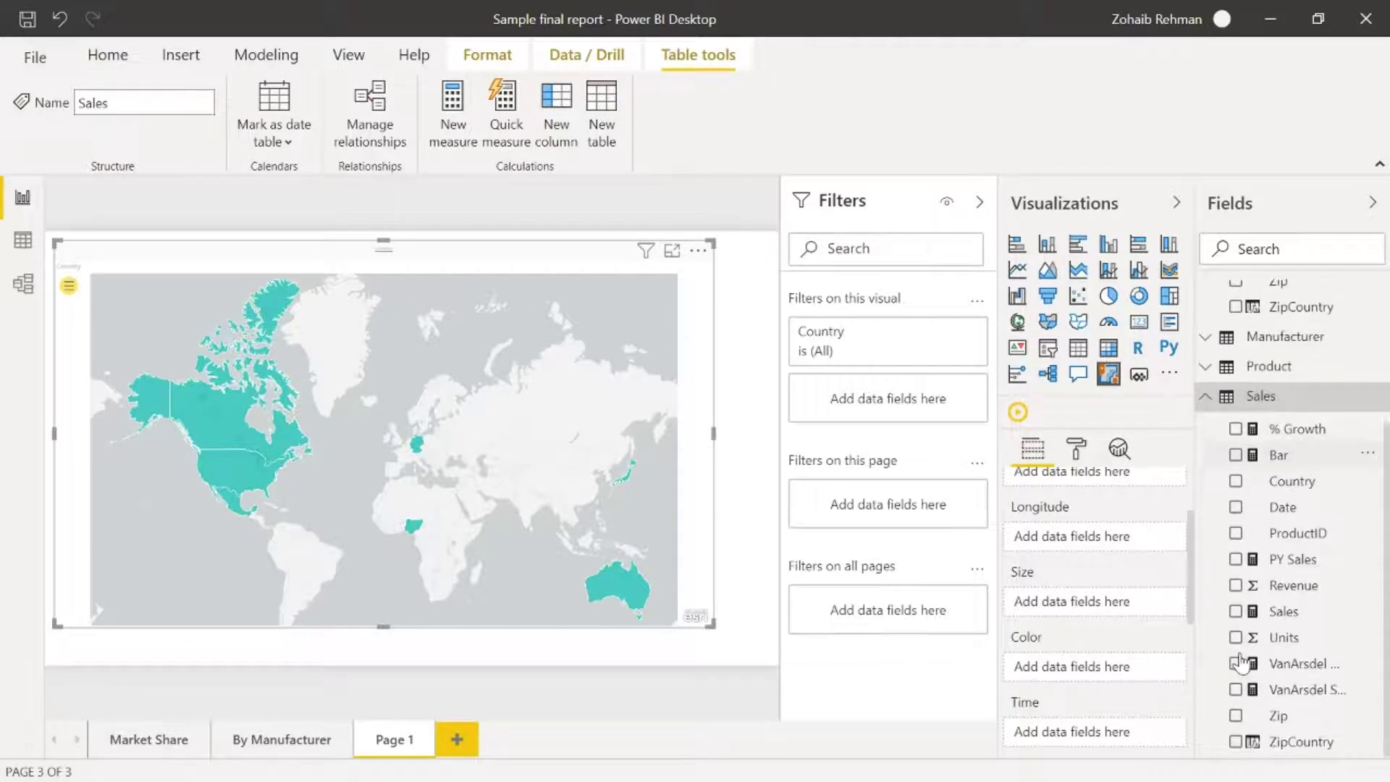
pyautogui.click(1237, 611)
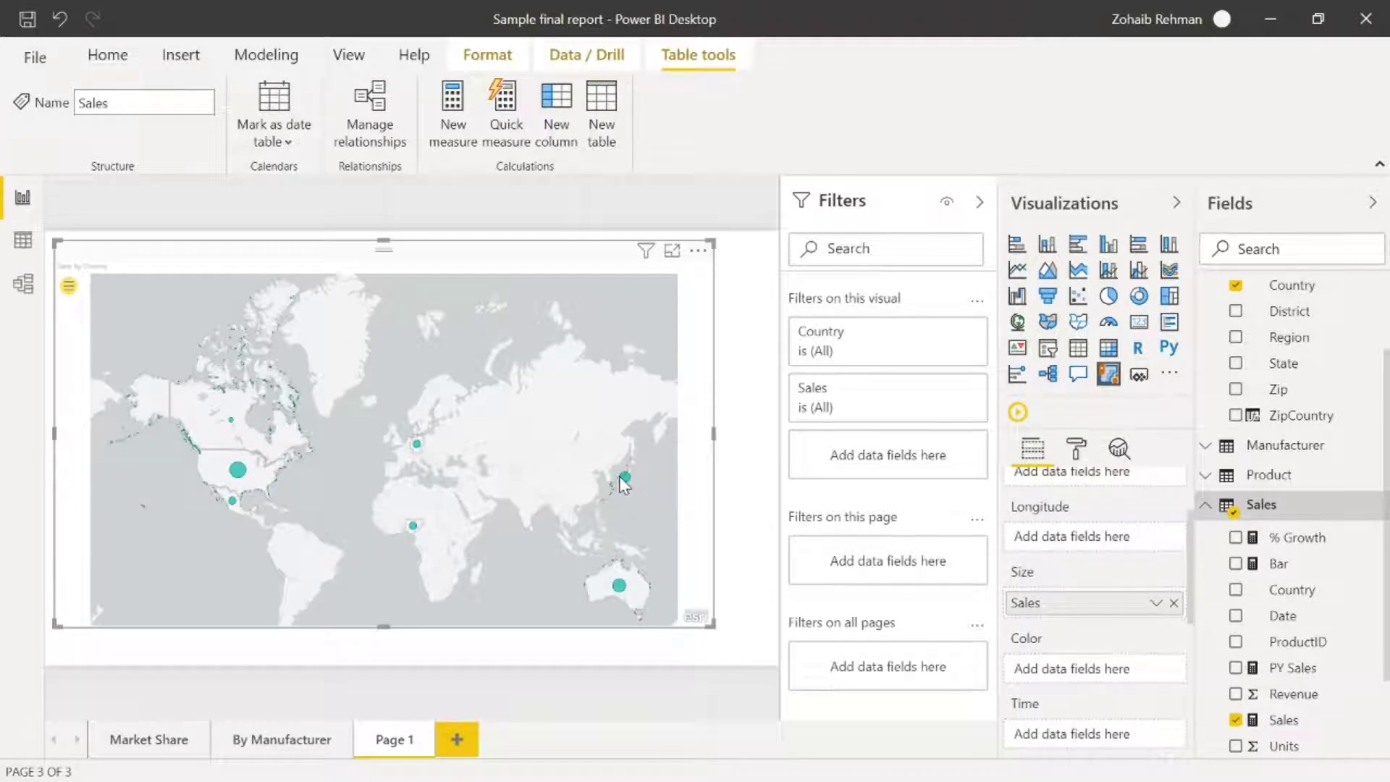
# Step: Look at the visual's more-options menu, then leave the map's tools column expanded
pyautogui.click(75, 292)
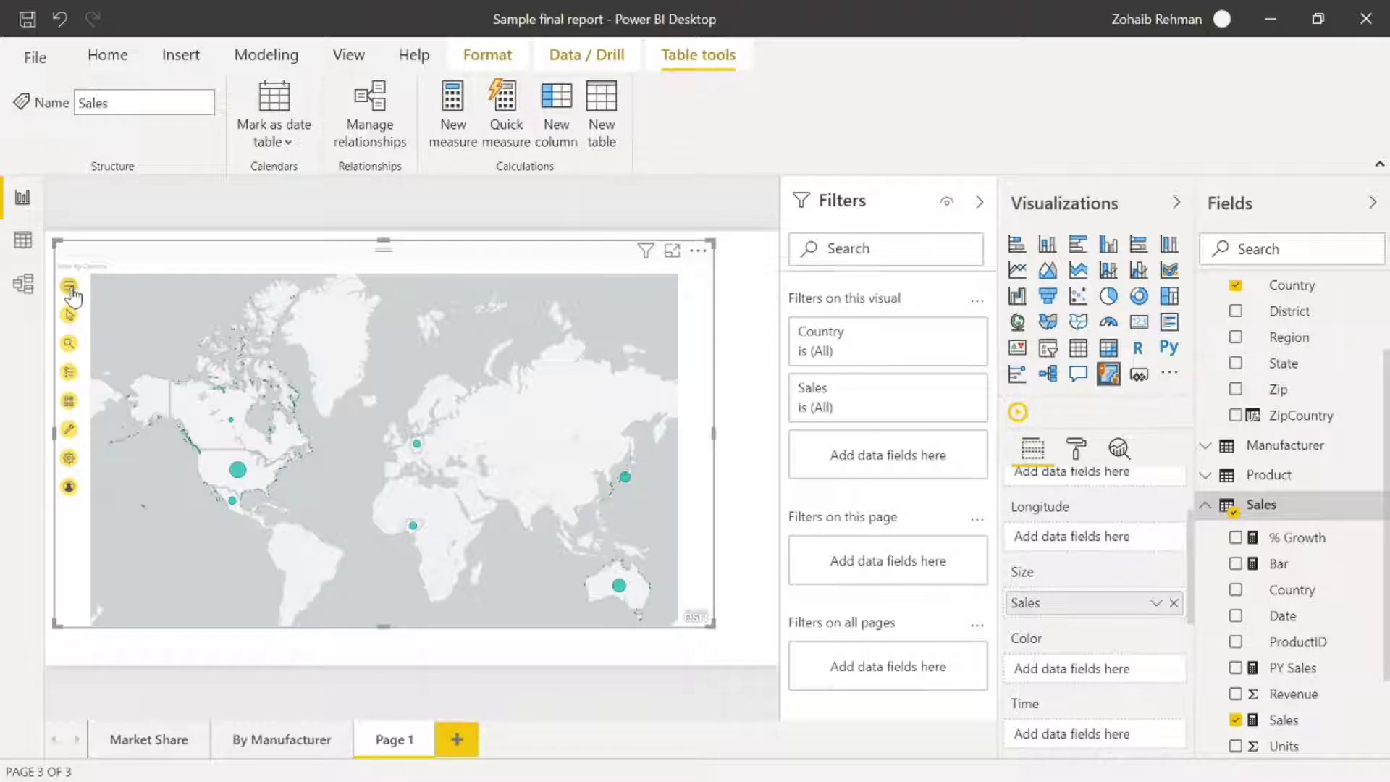
pyautogui.click(71, 289)
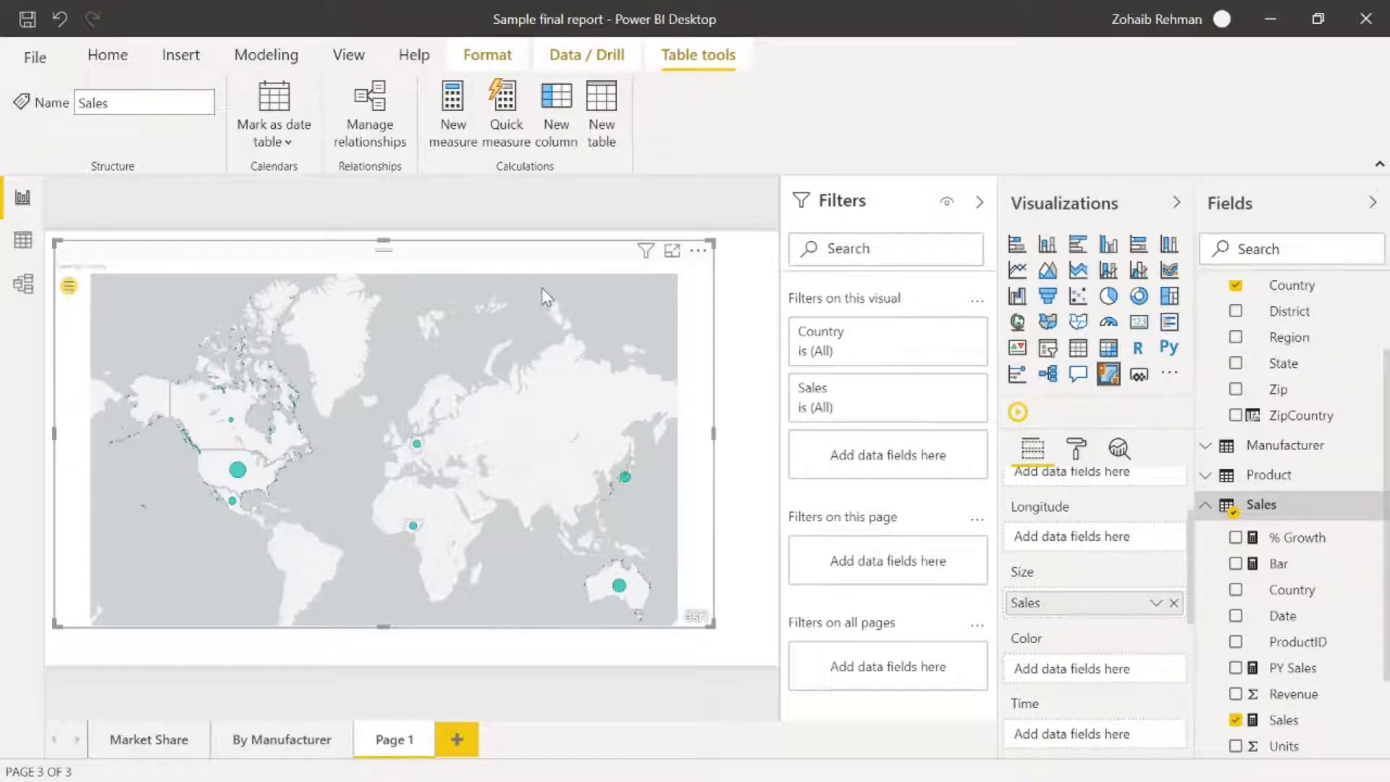
pyautogui.click(700, 253)
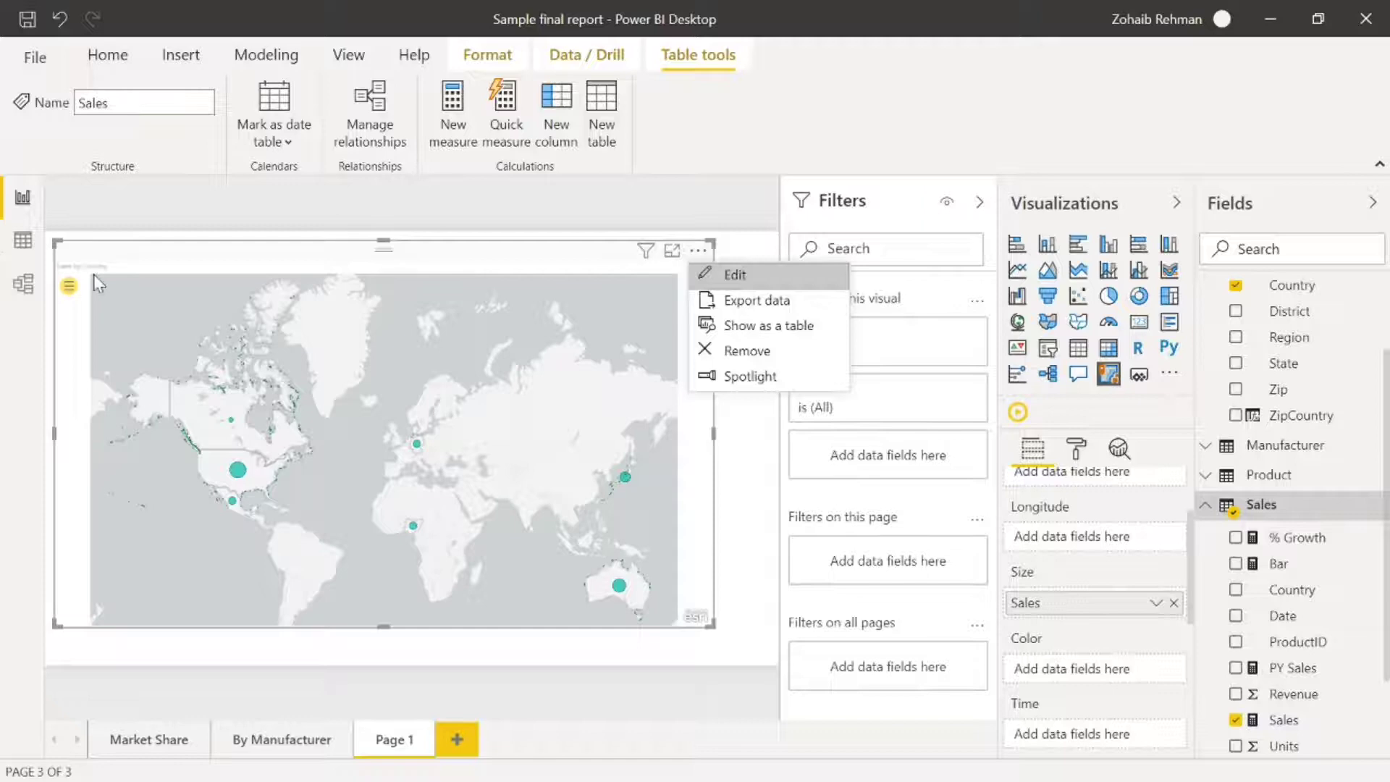
pyautogui.click(69, 285)
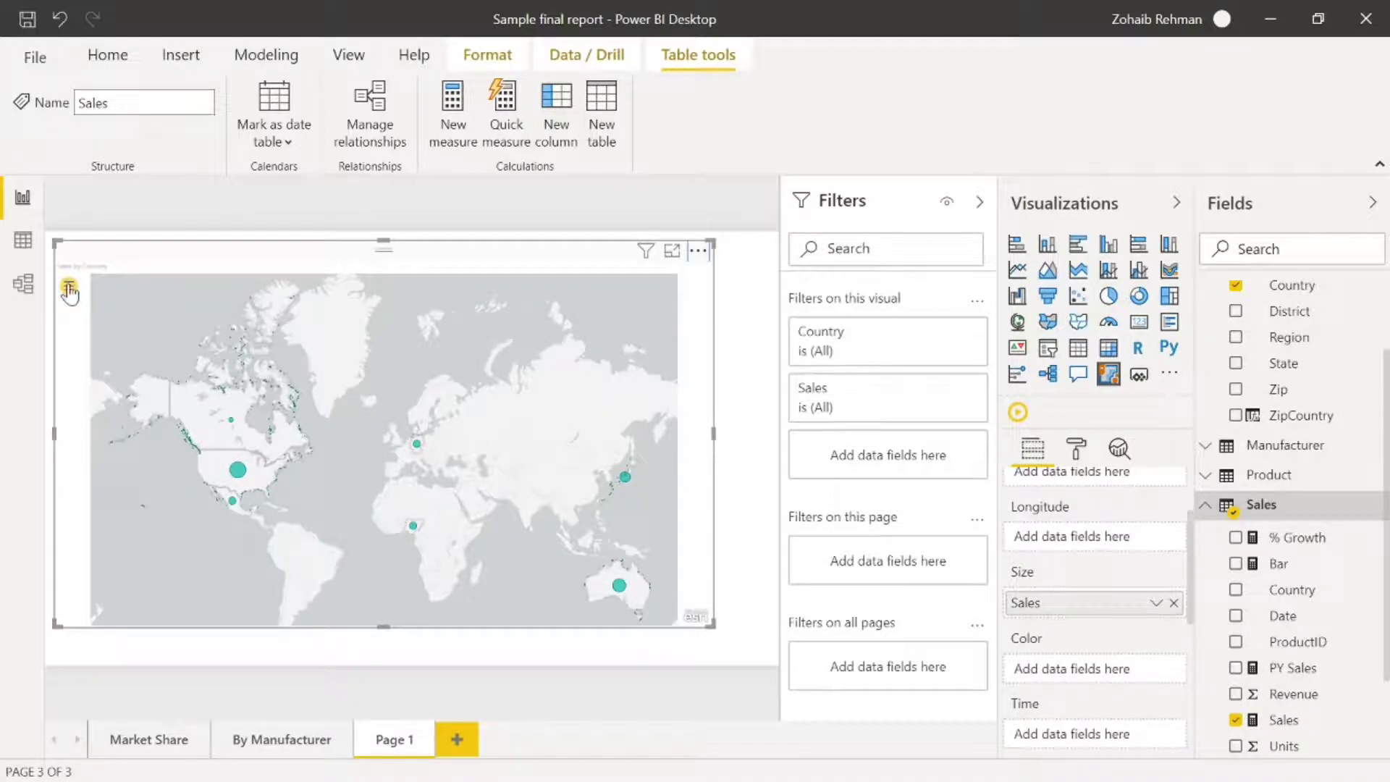
pyautogui.click(69, 288)
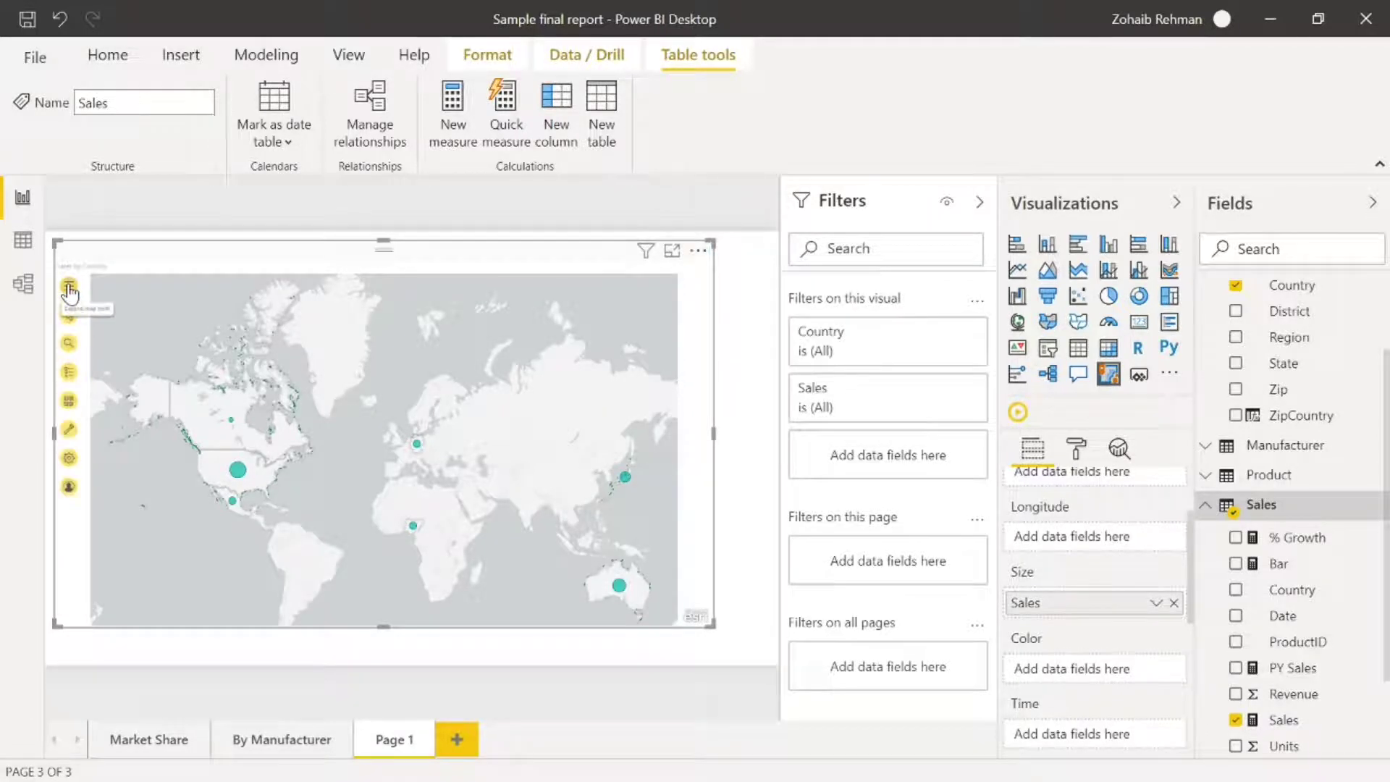
# Step: Try Dark Grey Canvas, OpenStreetMap and another coloured basemap, then show the Layers legend
pyautogui.click(70, 402)
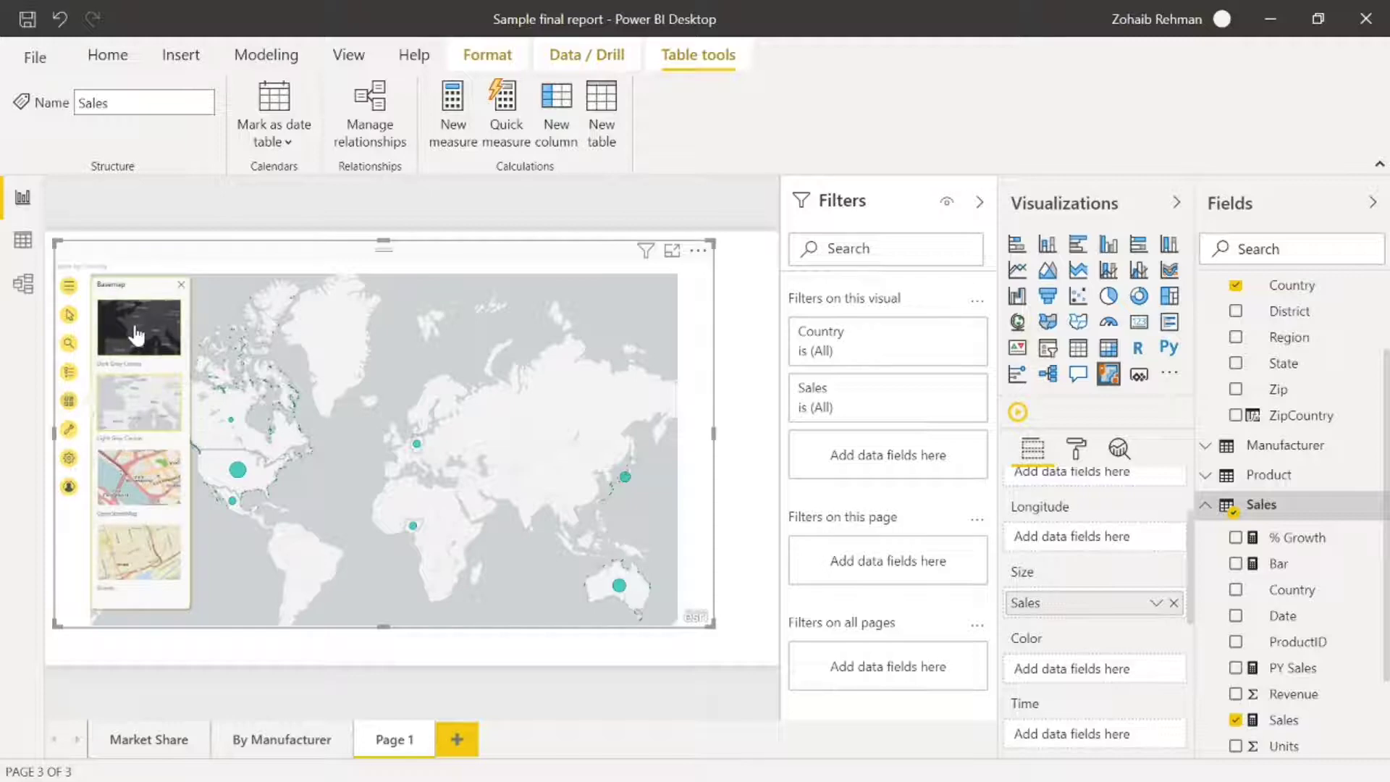
pyautogui.click(154, 346)
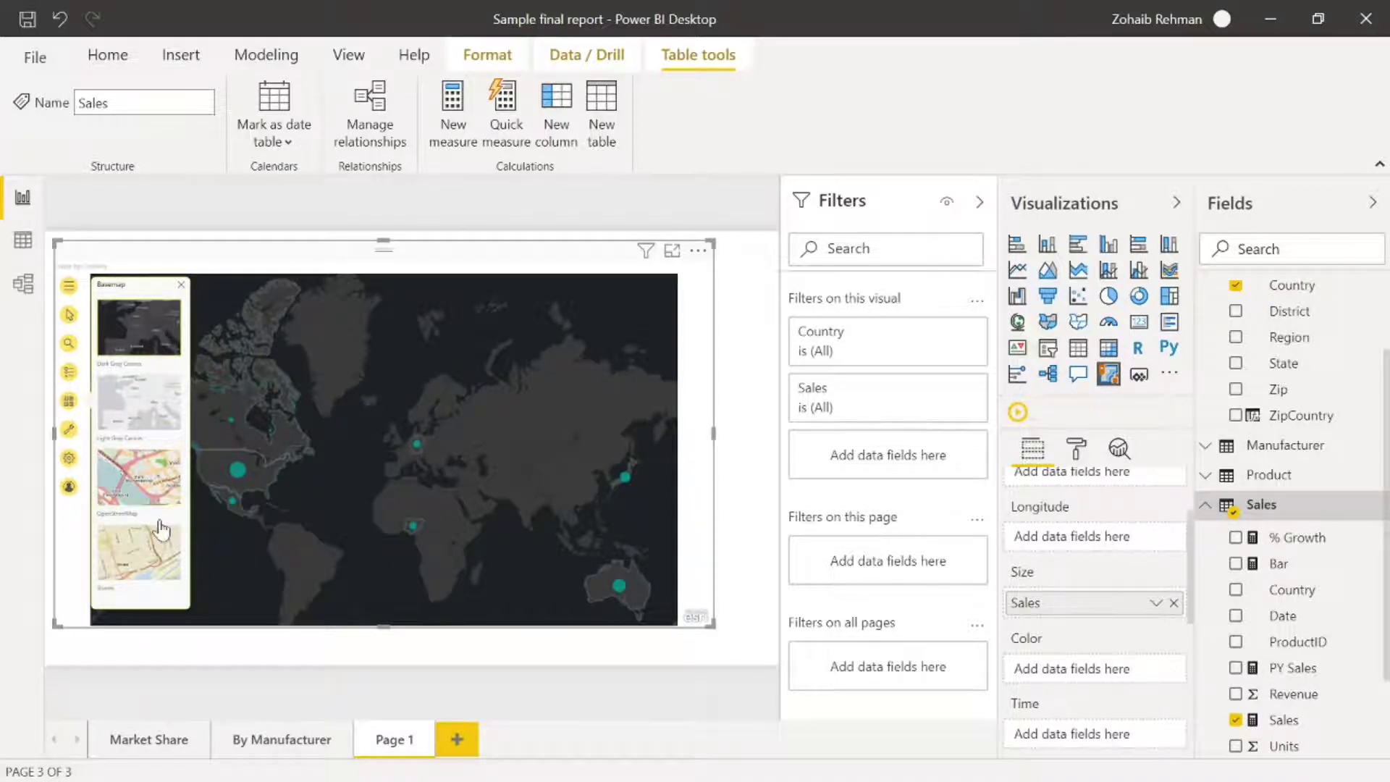
pyautogui.click(144, 499)
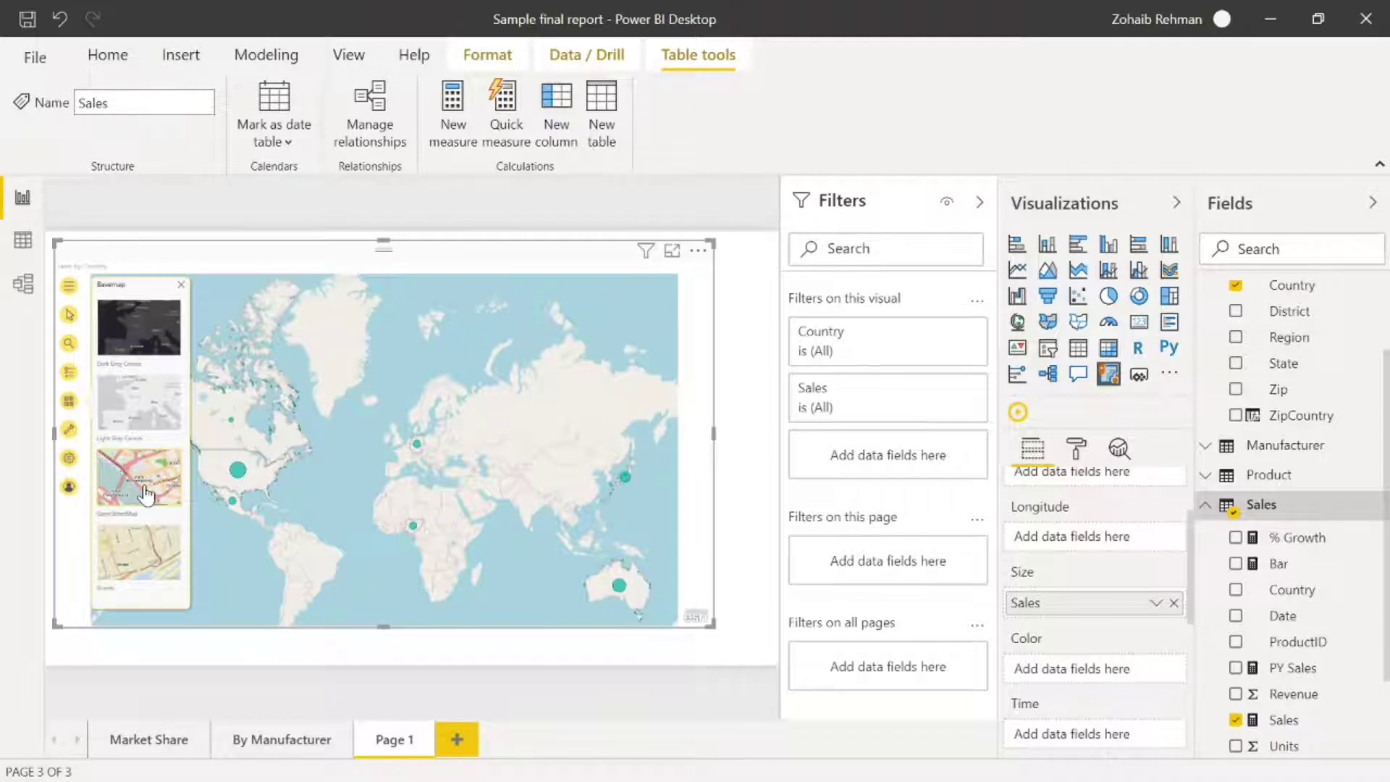
pyautogui.click(148, 556)
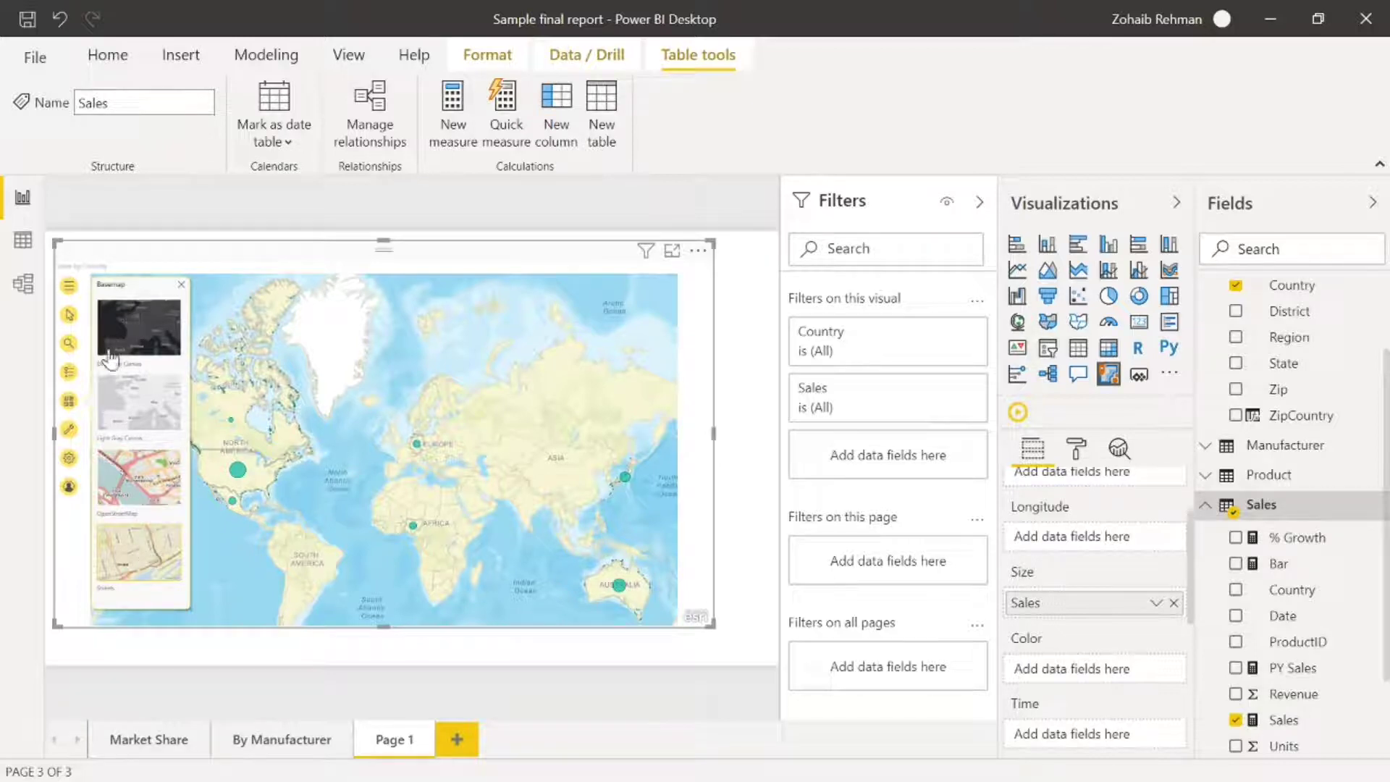
pyautogui.click(74, 382)
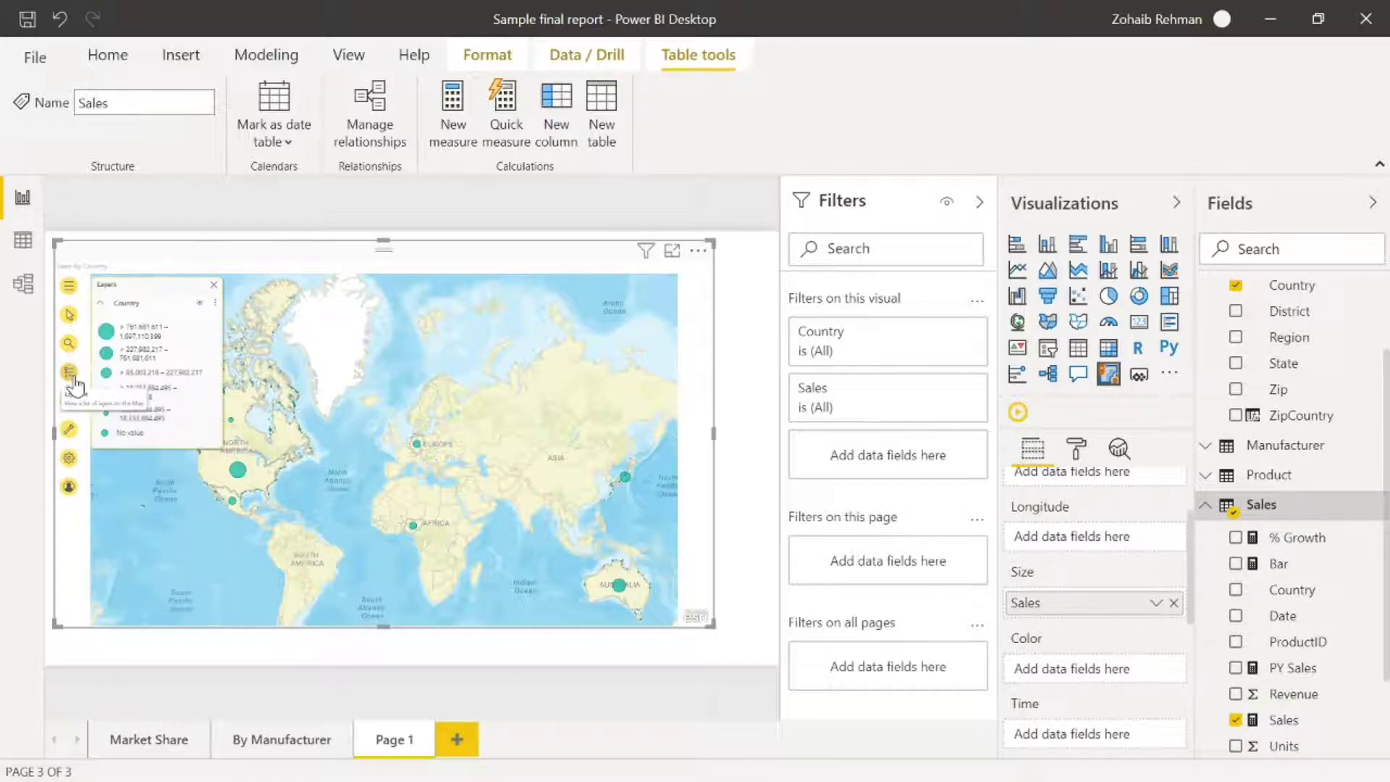
# Step: Open Symbology for the Country layer and collapse the Filters pane to widen the map
pyautogui.click(217, 304)
pyautogui.click(215, 304)
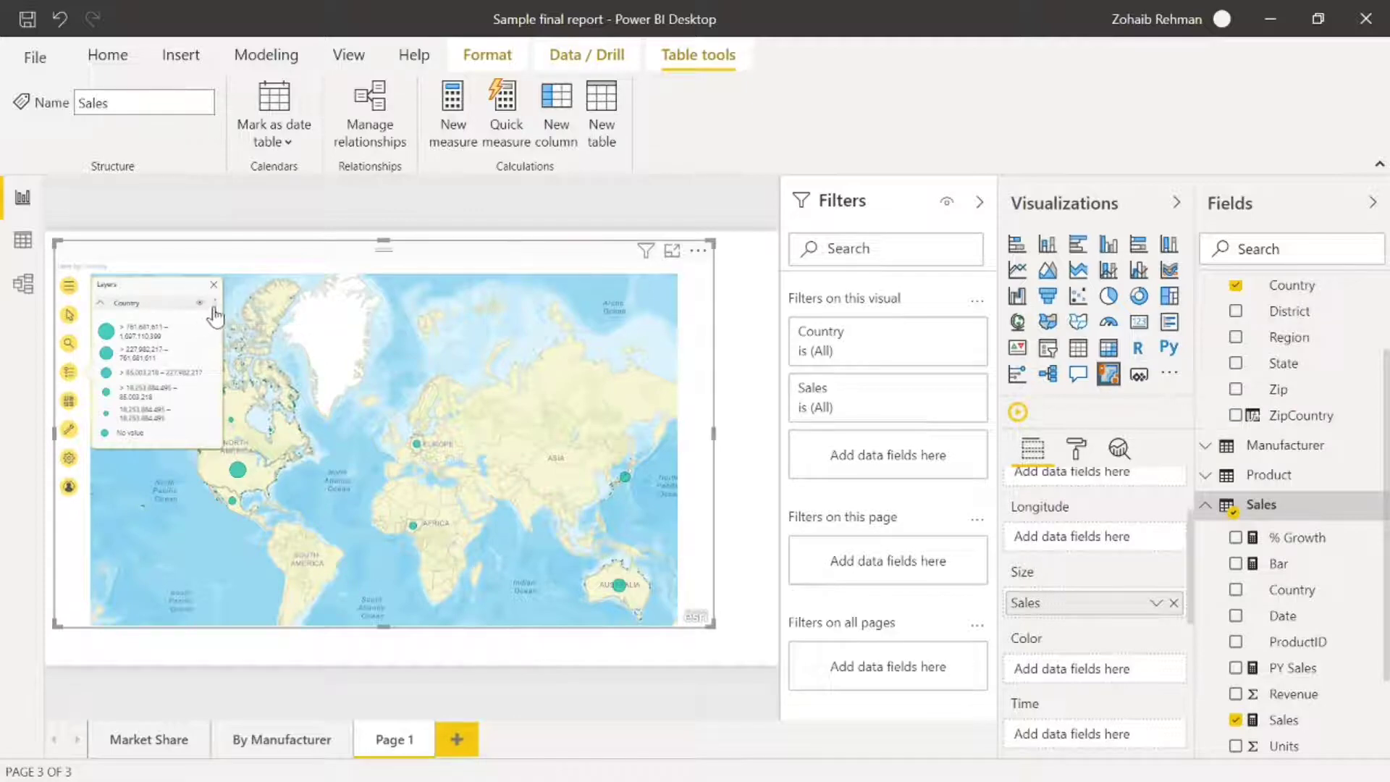
pyautogui.click(216, 304)
pyautogui.click(216, 305)
pyautogui.click(215, 305)
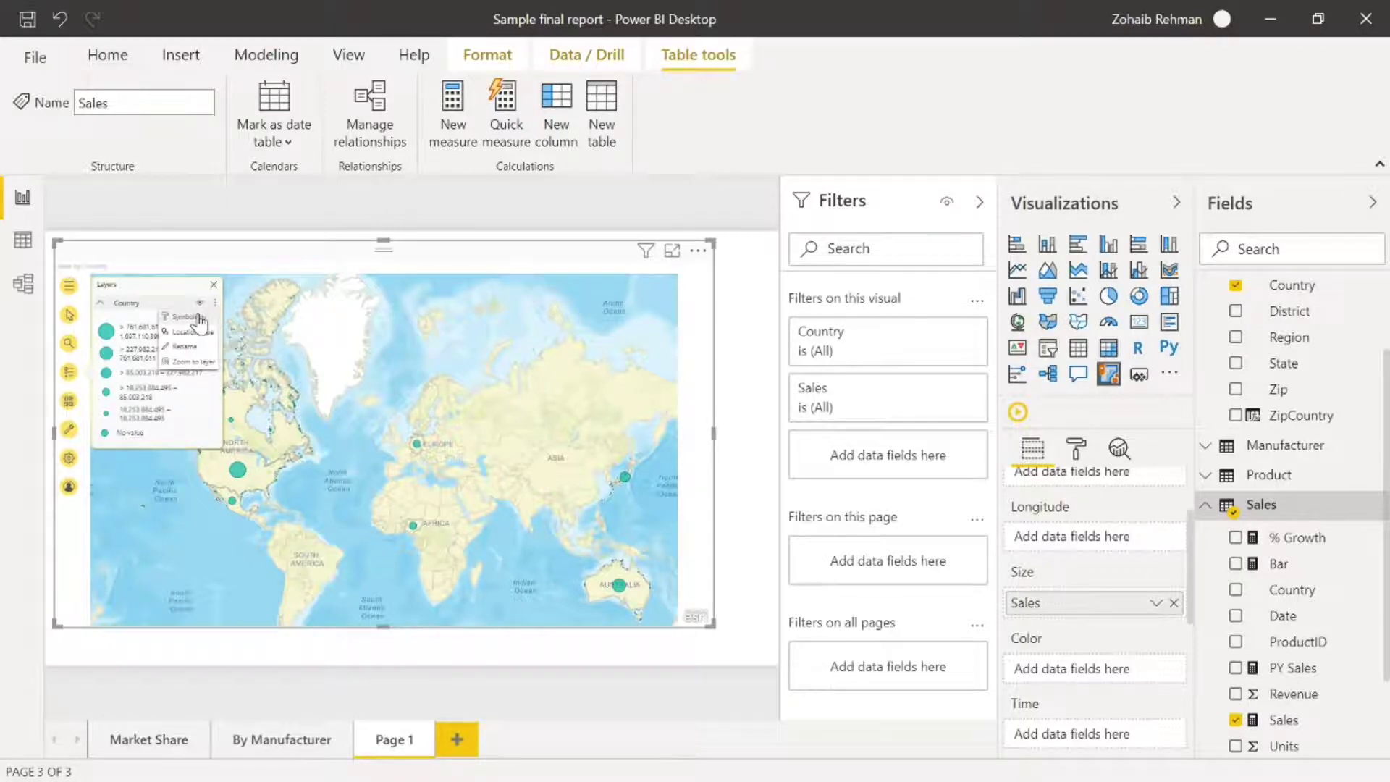
pyautogui.click(200, 321)
pyautogui.click(980, 203)
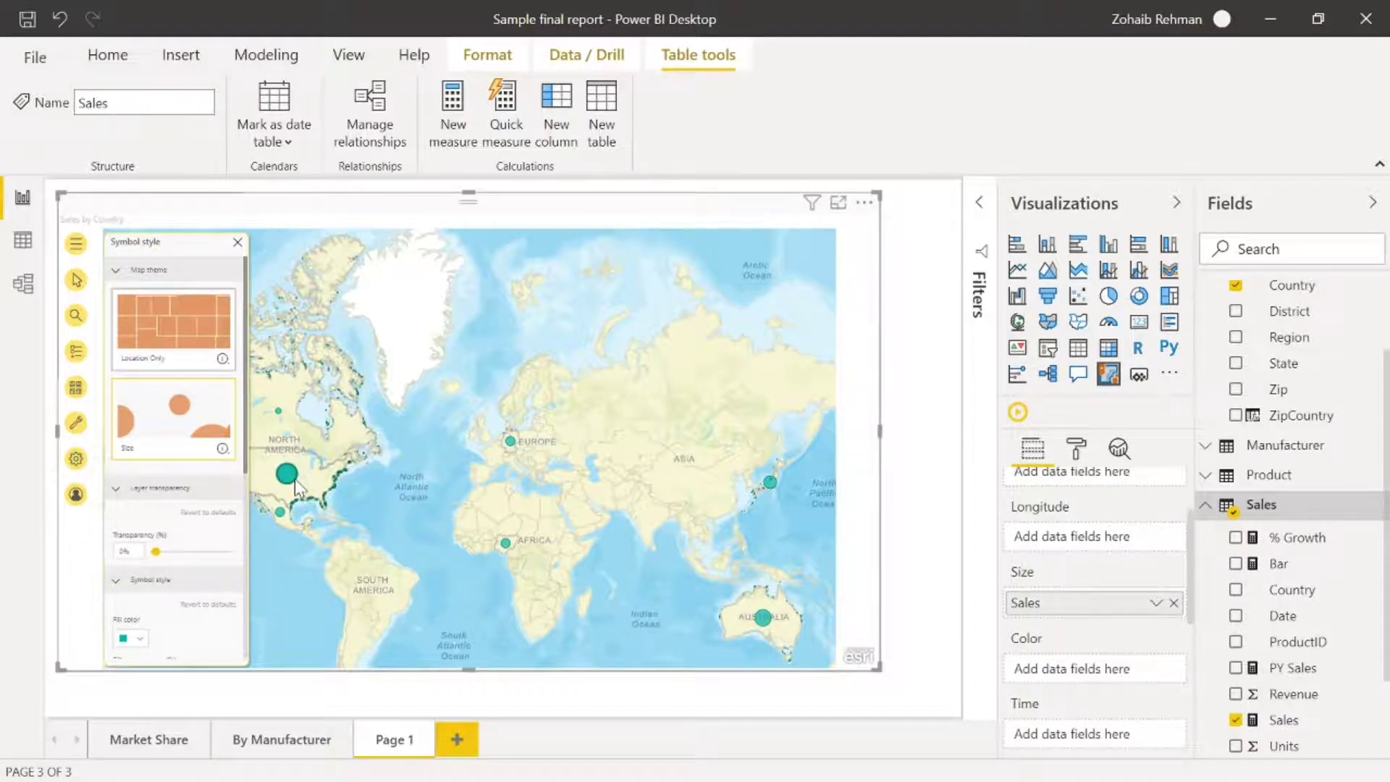
# Step: Switch the Country layer to the Location Only theme and fill the countries teal
pyautogui.click(193, 334)
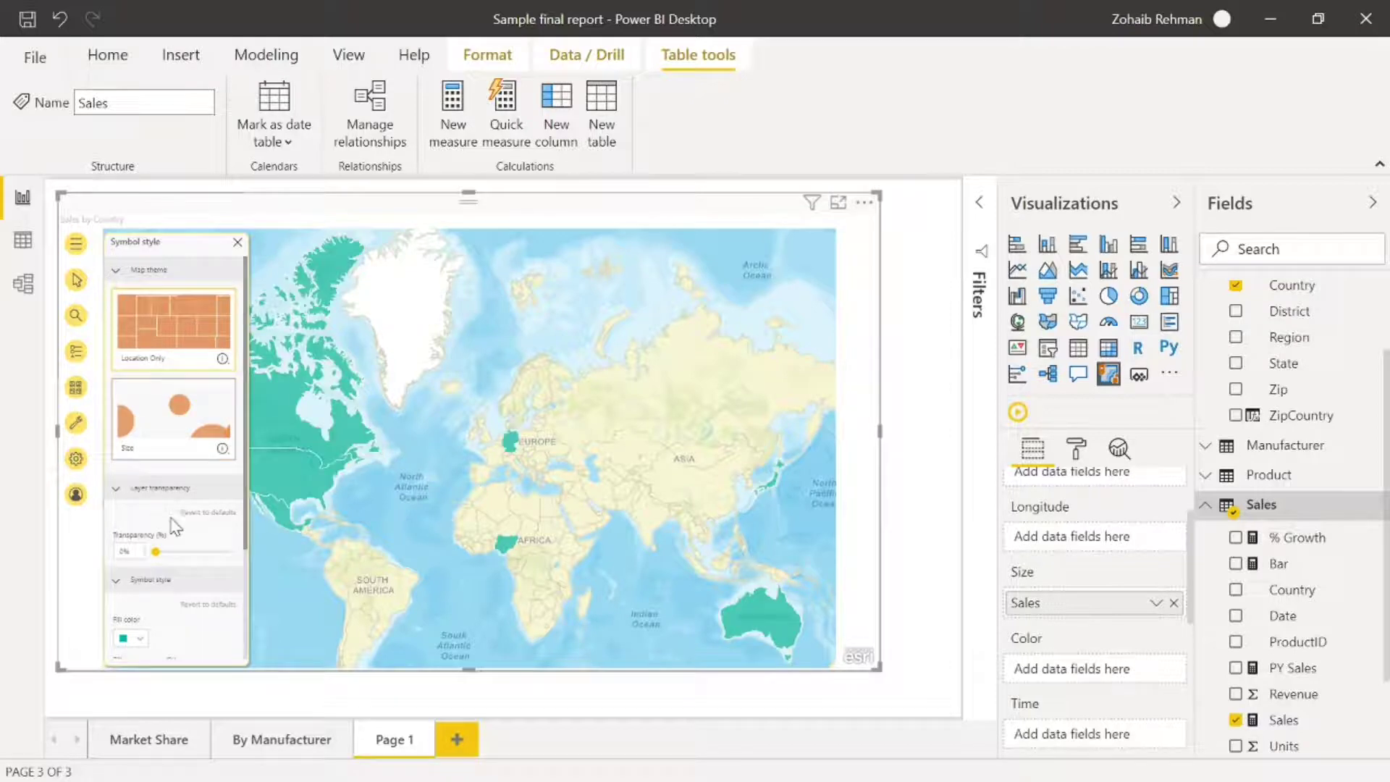
pyautogui.scroll(-2, 174, 525)
pyautogui.click(139, 497)
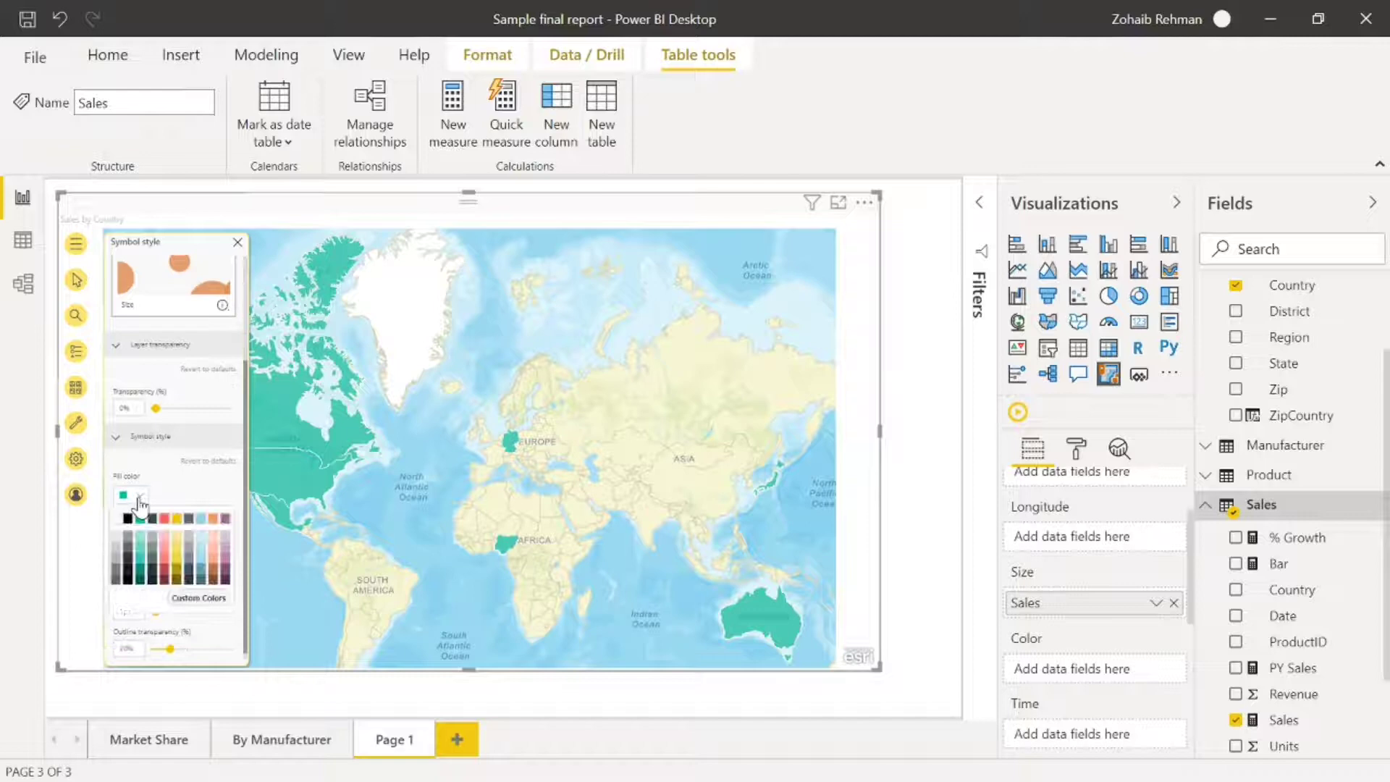
pyautogui.click(203, 524)
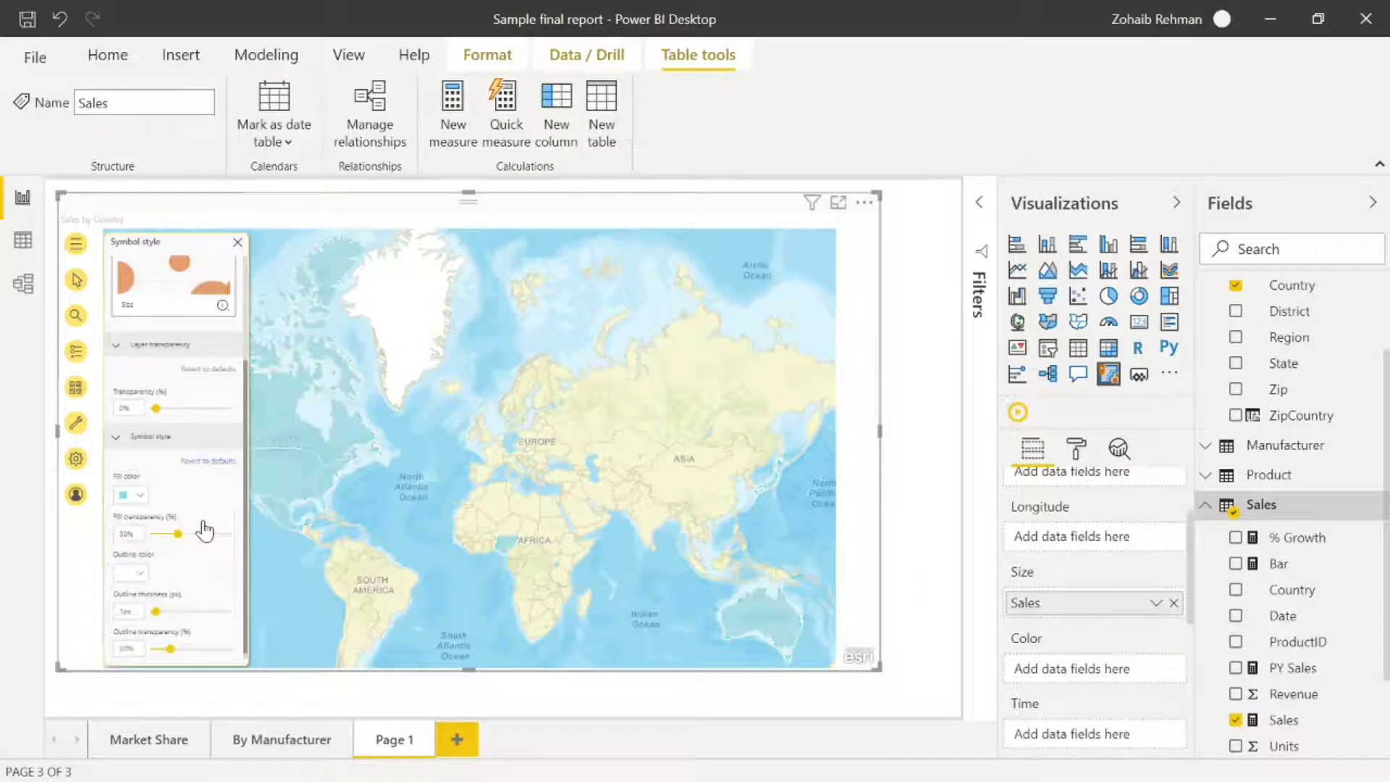
pyautogui.click(141, 498)
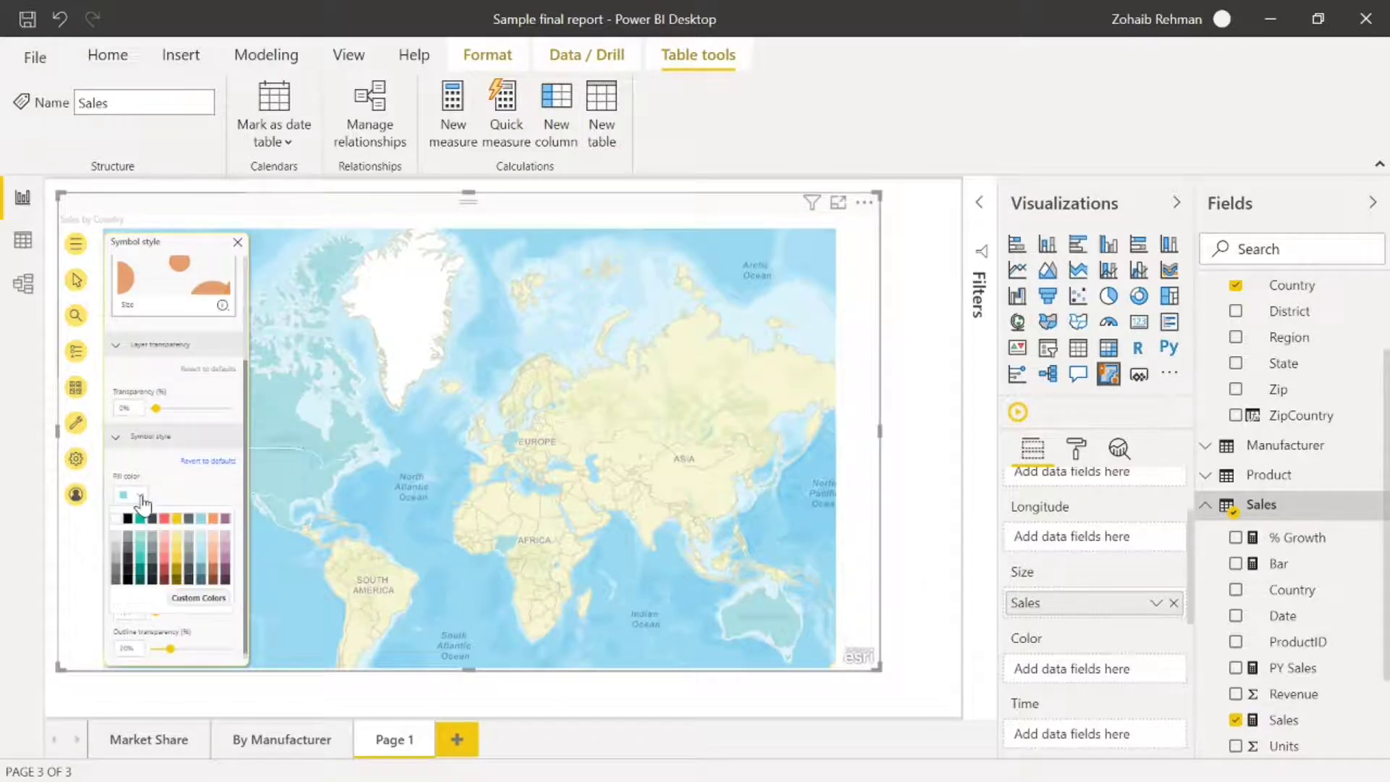
pyautogui.click(130, 569)
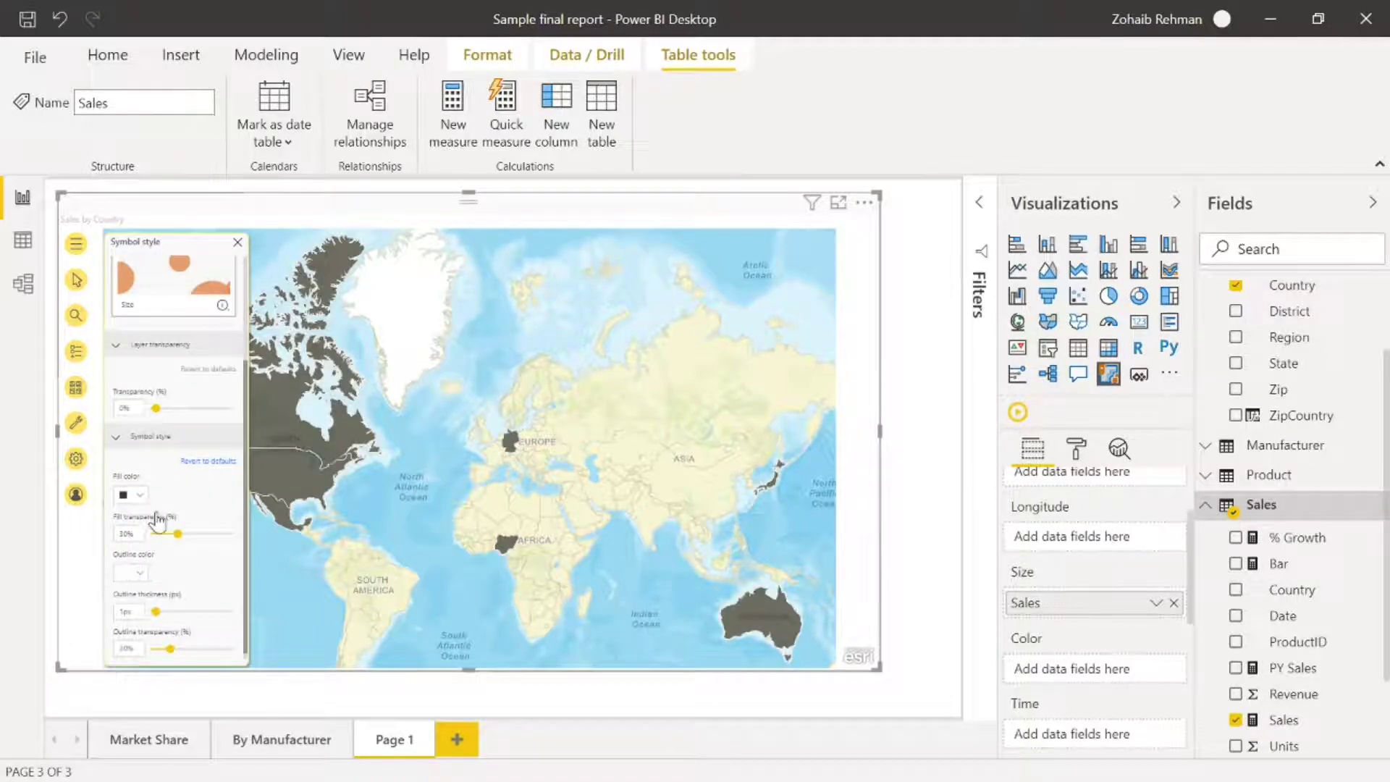
pyautogui.click(140, 495)
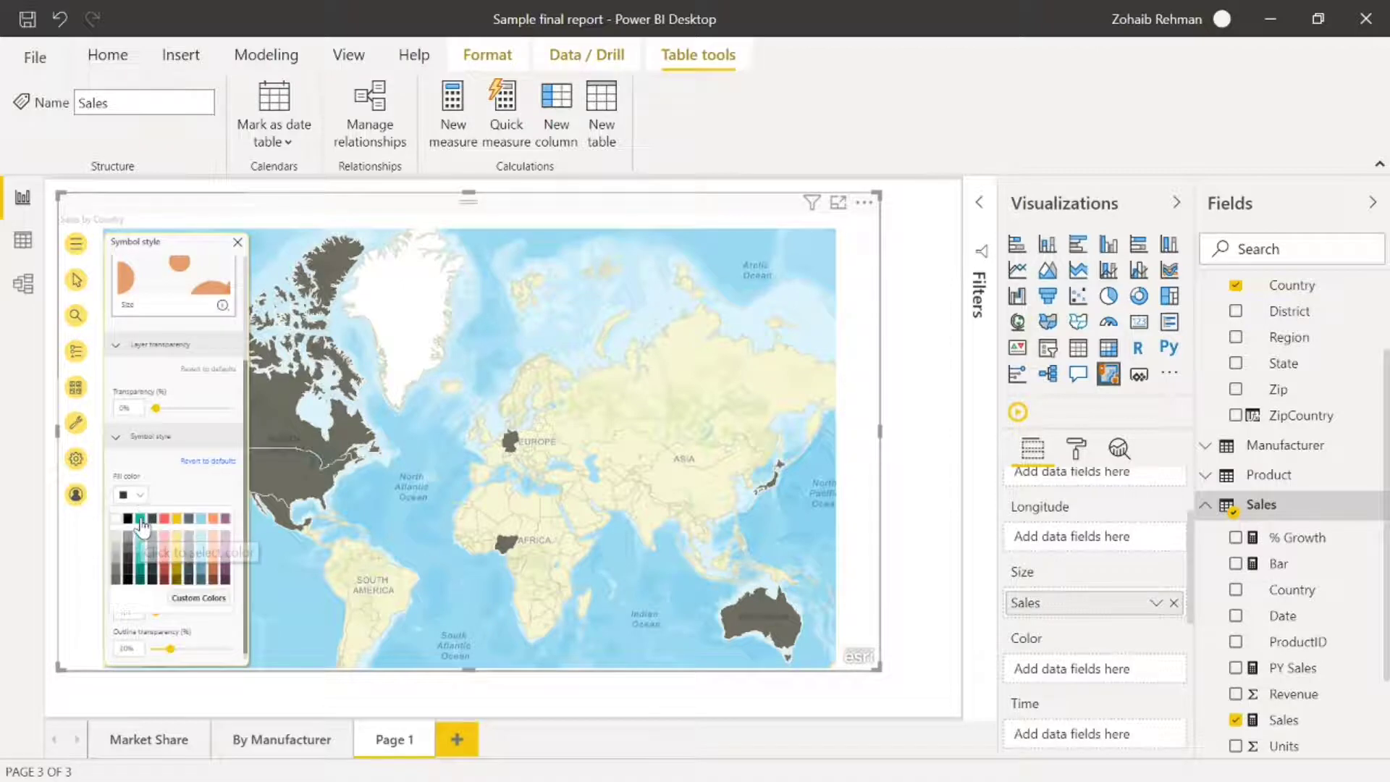
pyautogui.click(141, 520)
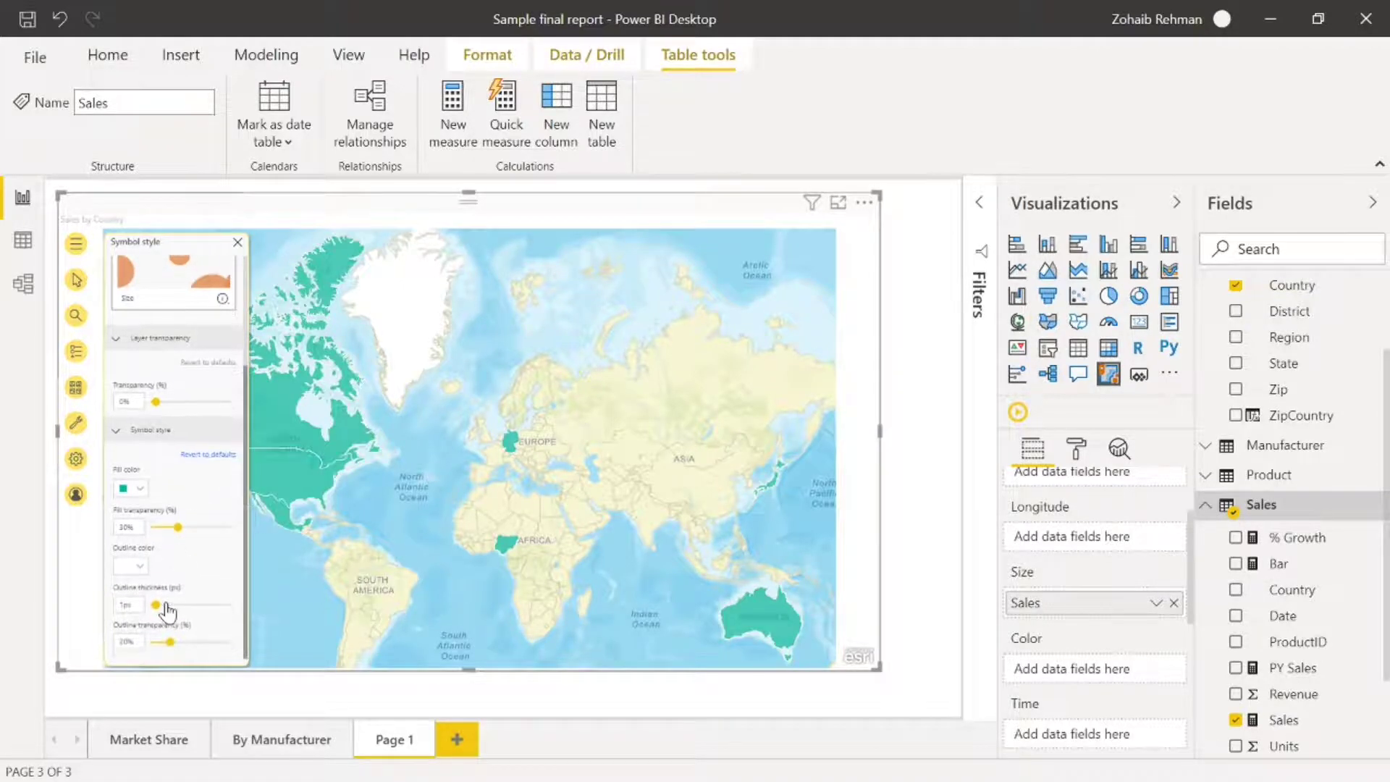
pyautogui.scroll(2, 167, 505)
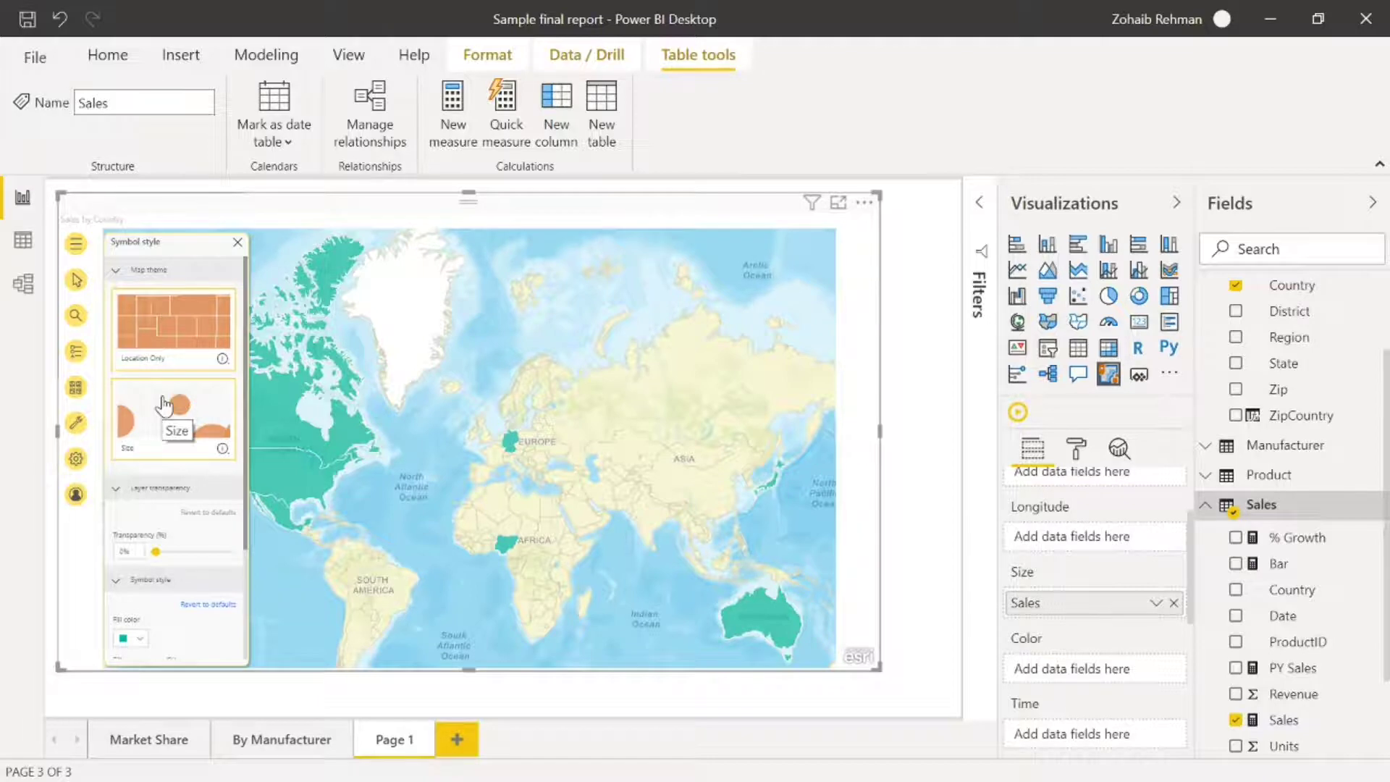
# Step: Close the Symbol style panel and check Canada's tooltip on the teal map
pyautogui.click(237, 244)
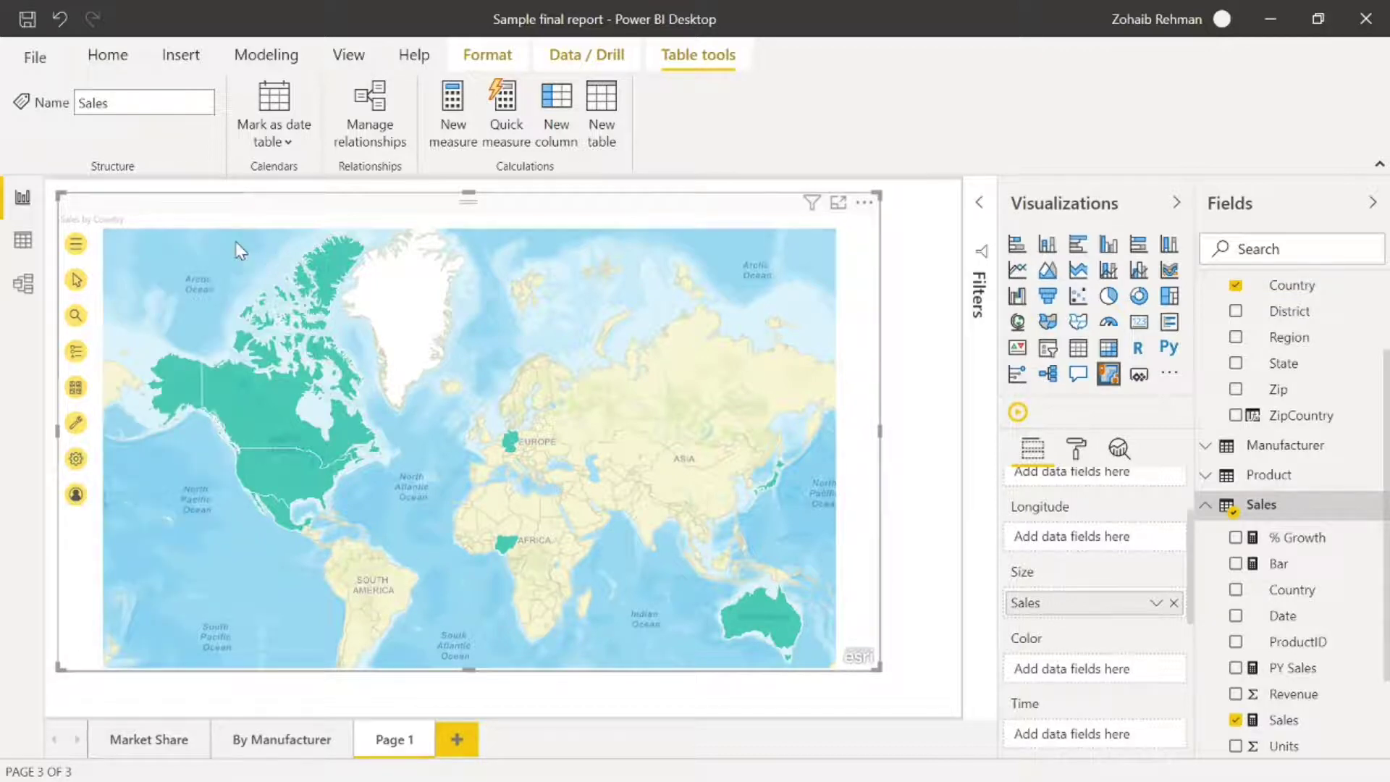
pyautogui.moveTo(307, 410)
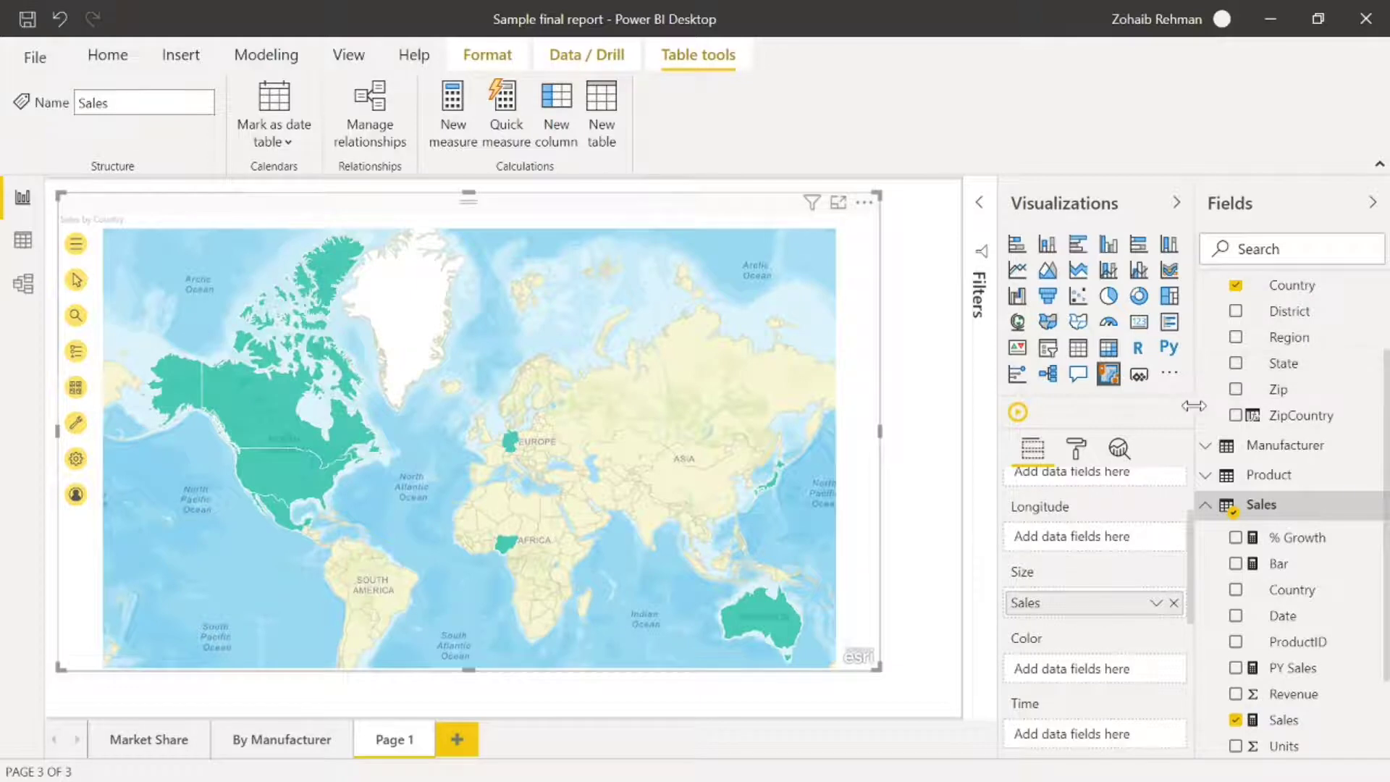
pyautogui.scroll(2, 1231, 363)
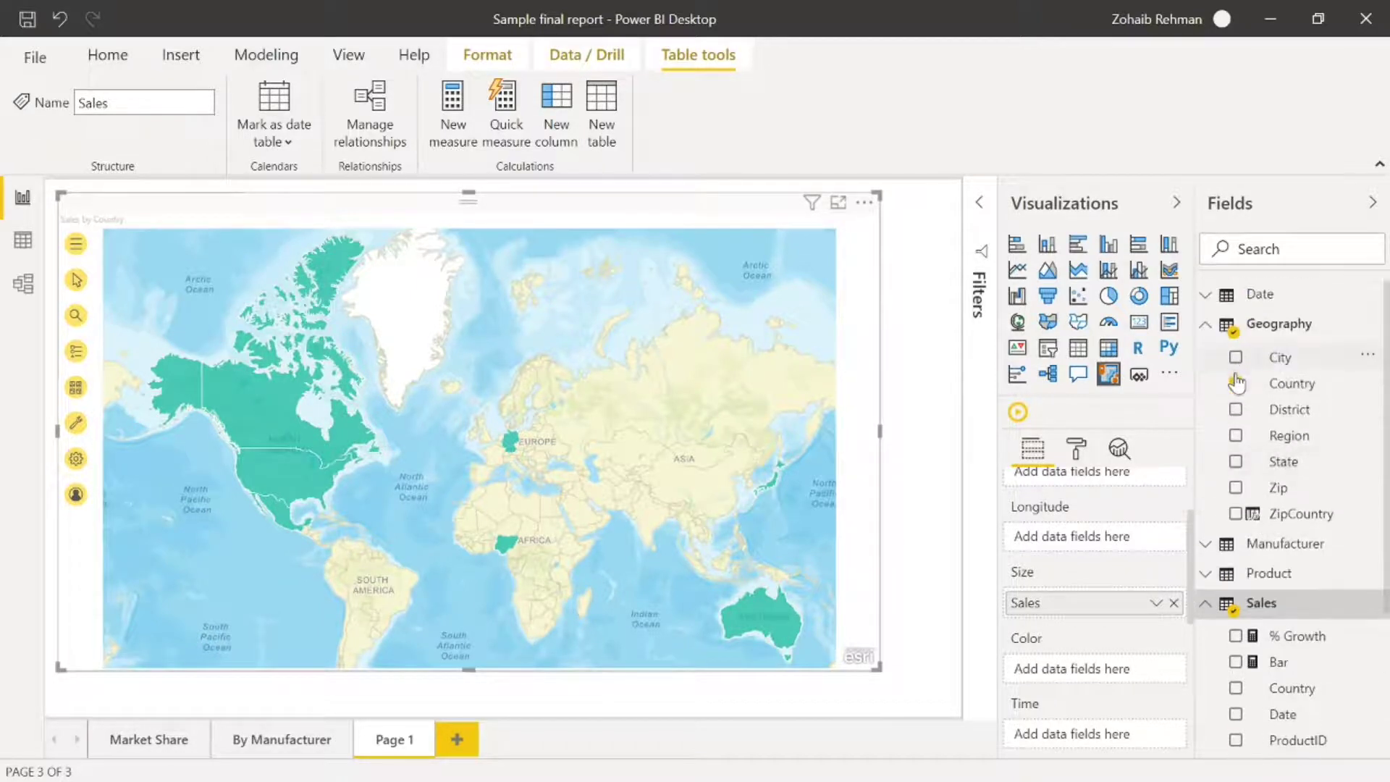
# Step: Replace Country with City as the map's location field and show the Layers list
pyautogui.click(1236, 384)
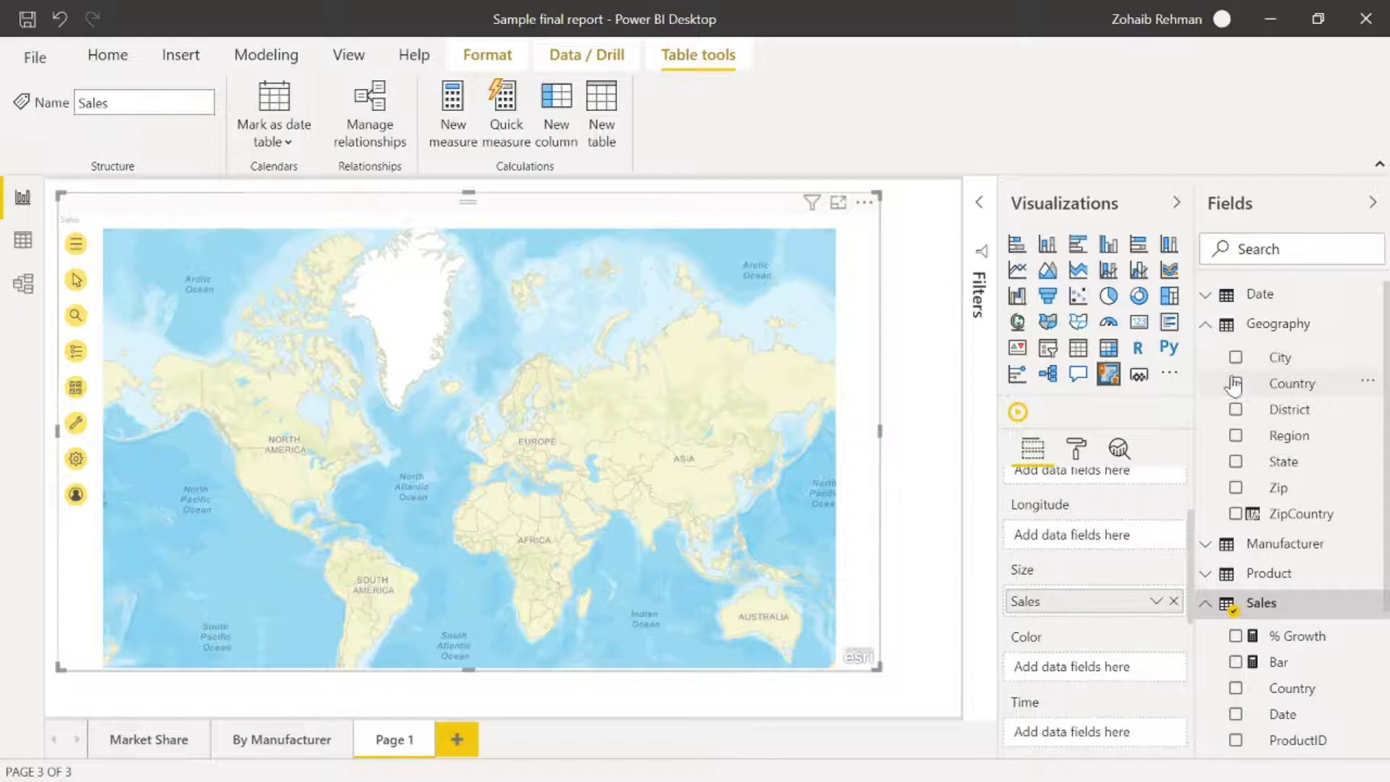
pyautogui.click(1236, 358)
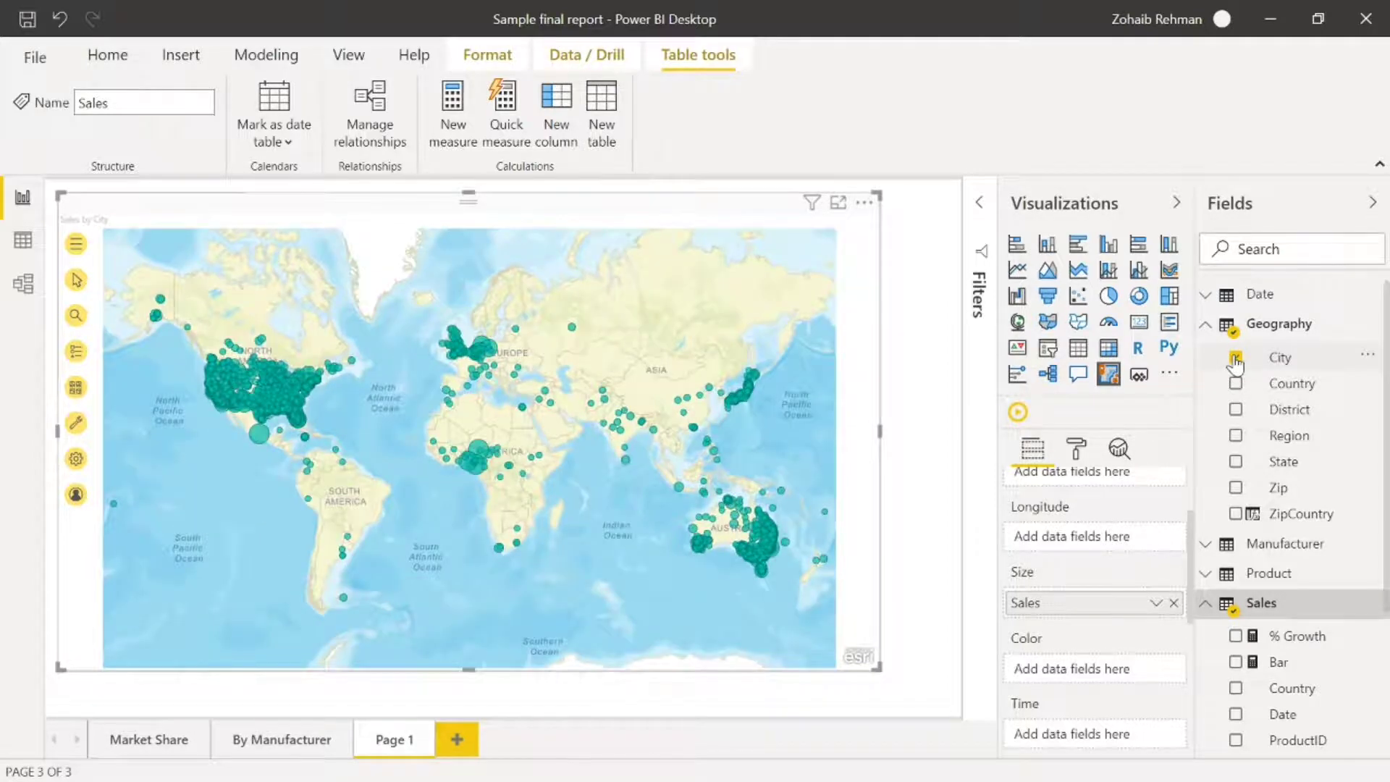
pyautogui.click(78, 353)
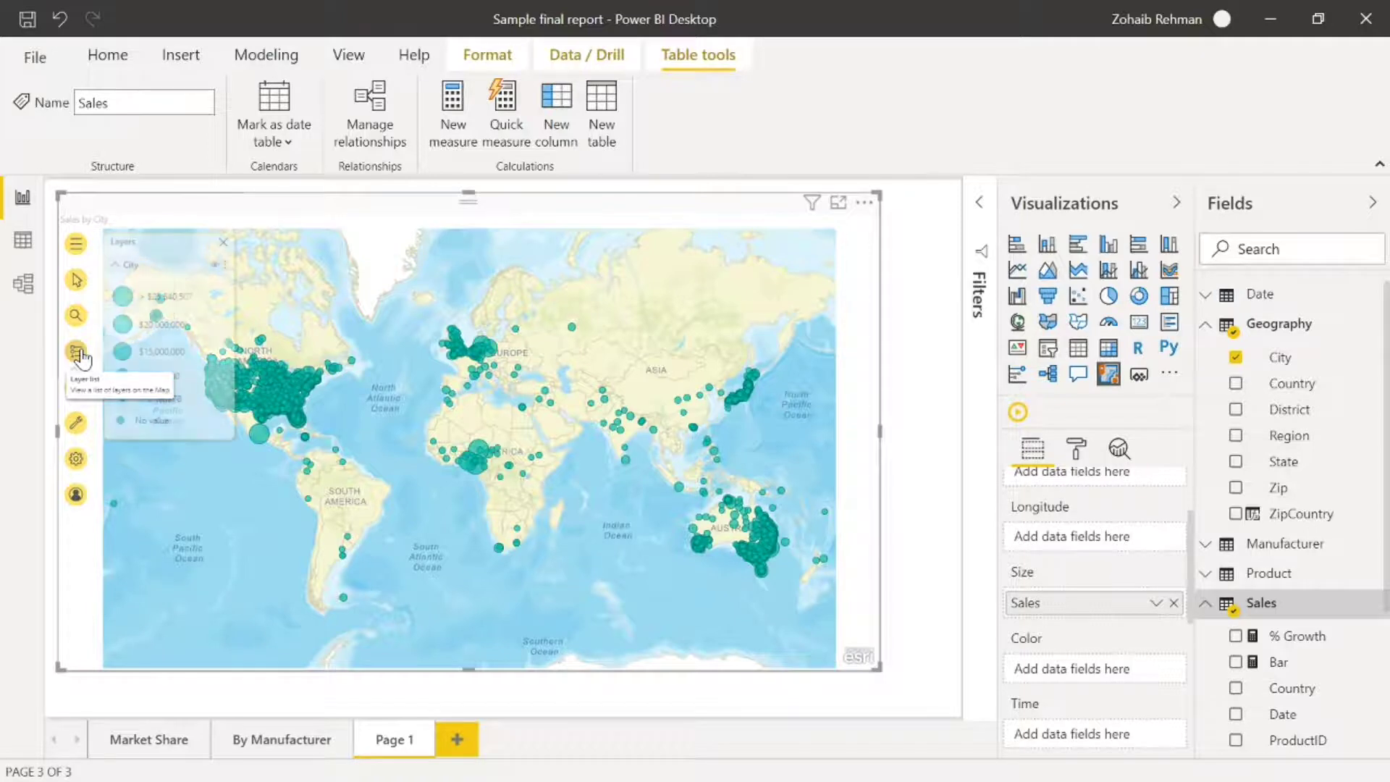
# Step: Style the City layer as a Heat Map, briefly trying Clustering before returning
pyautogui.click(225, 266)
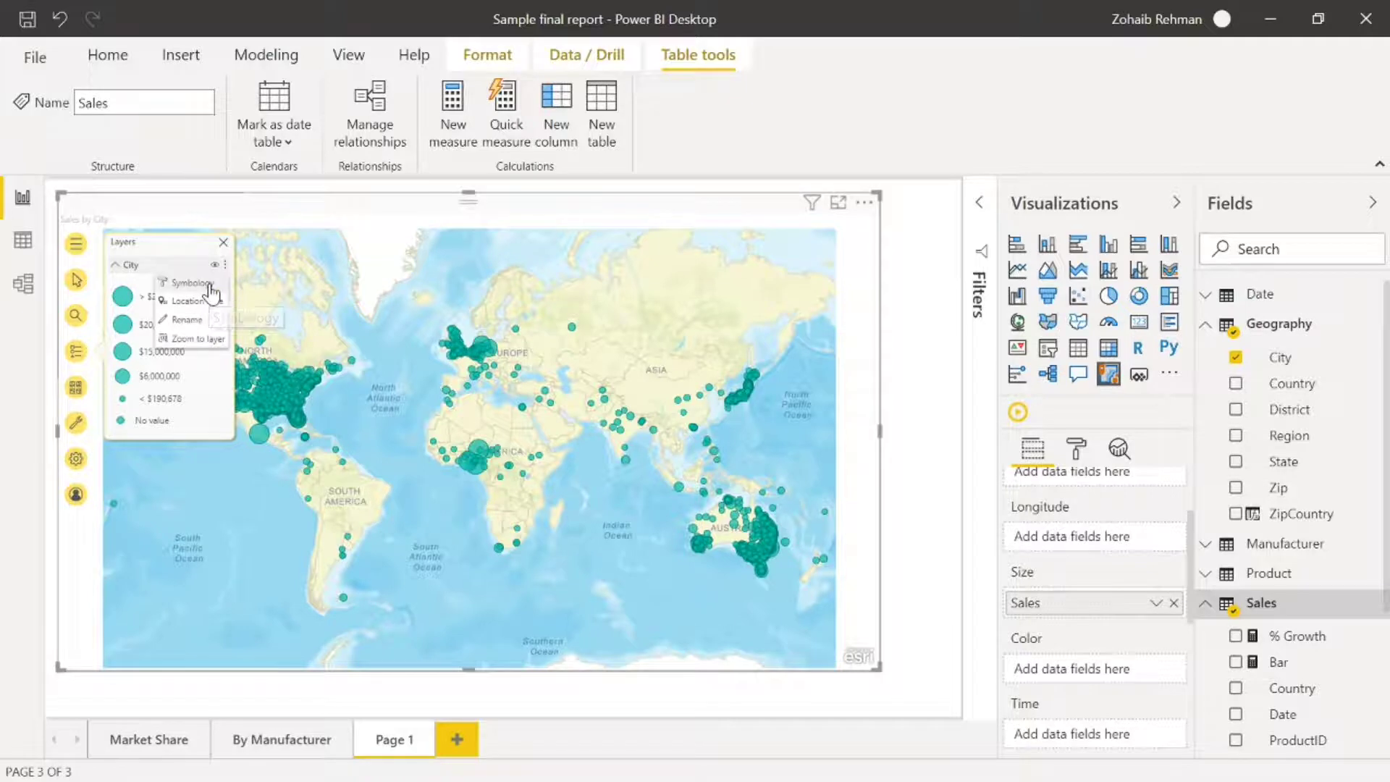
pyautogui.click(191, 284)
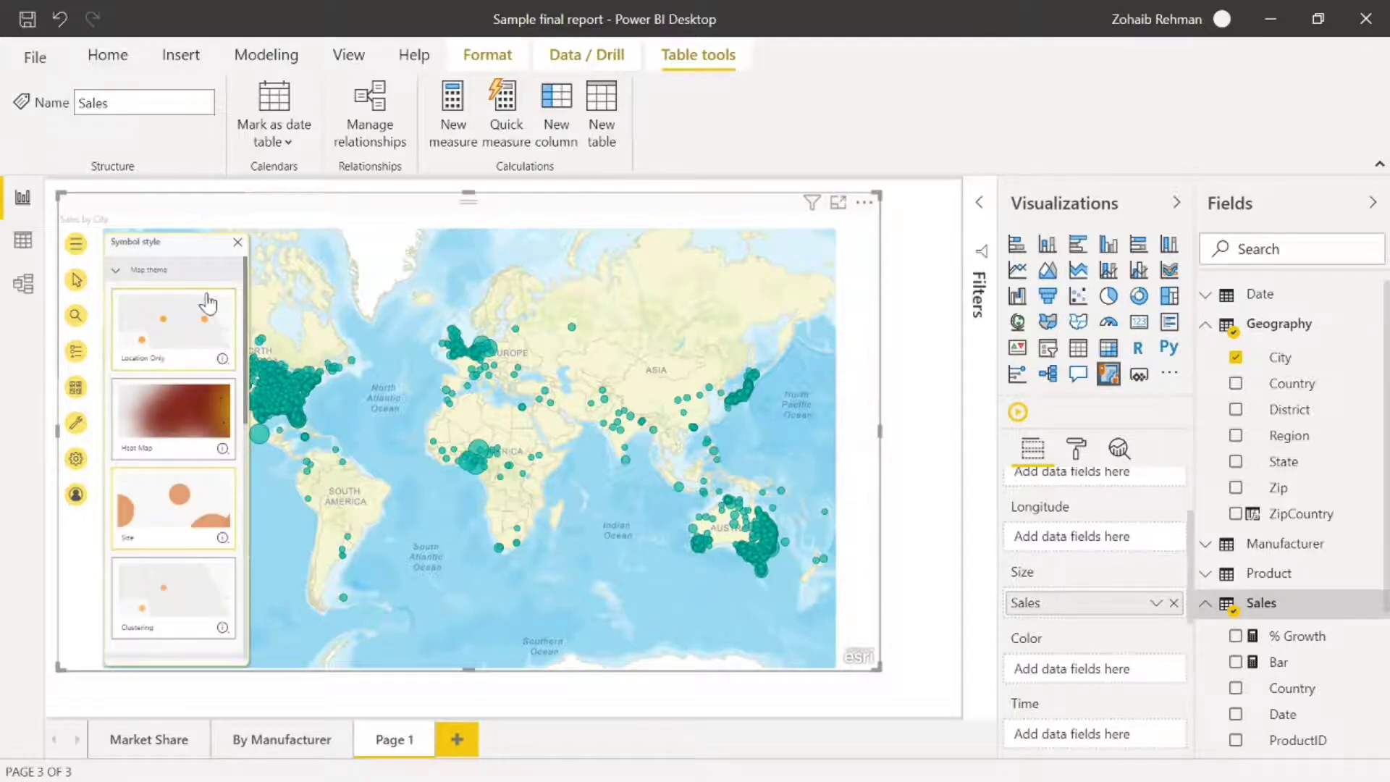
pyautogui.click(188, 427)
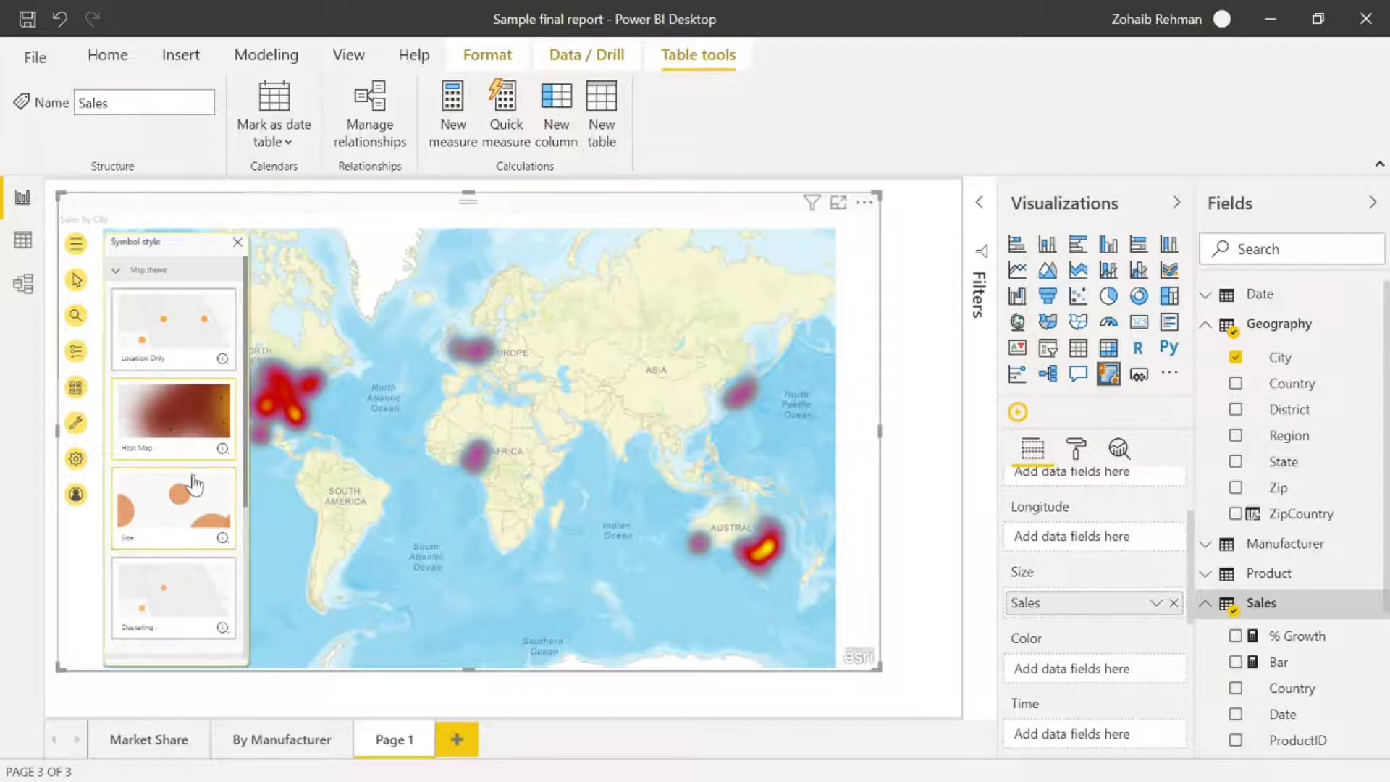
pyautogui.scroll(-2, 192, 480)
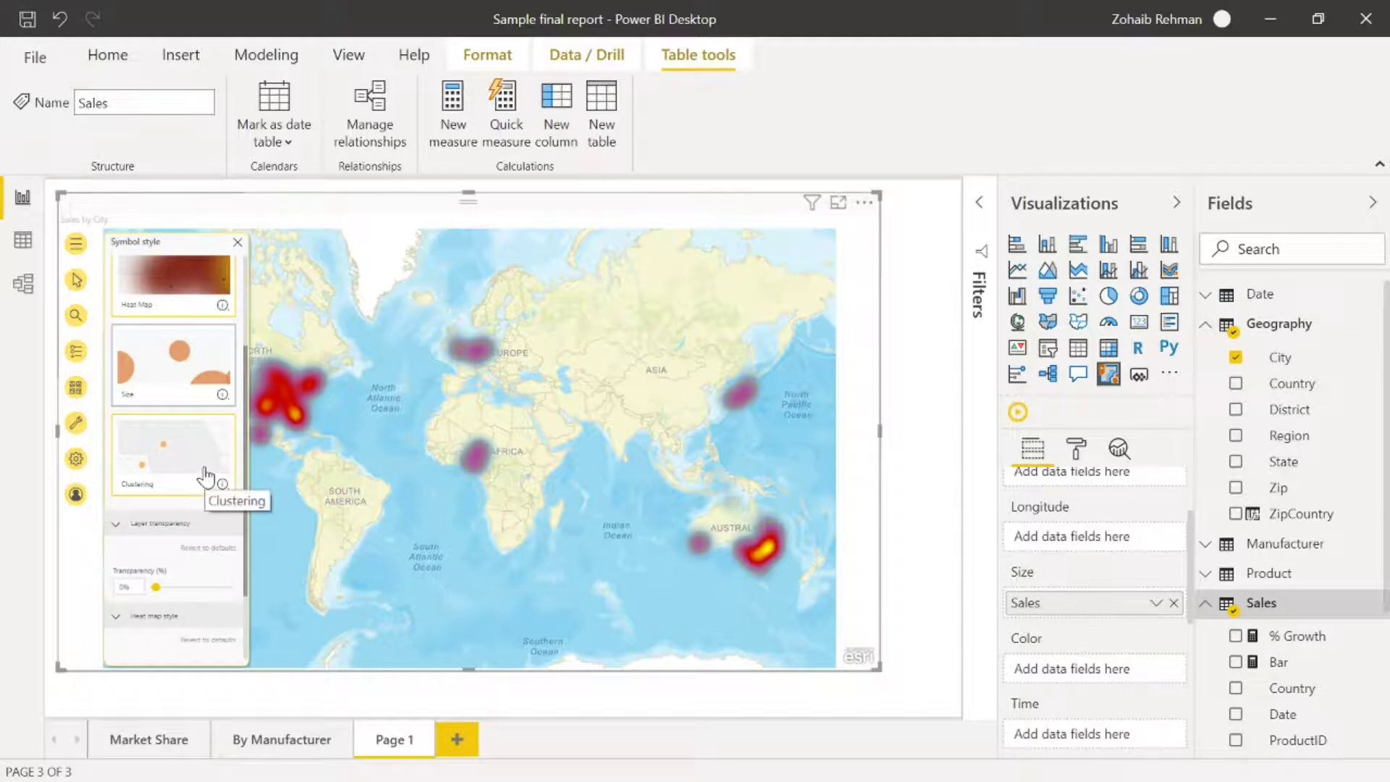
pyautogui.click(177, 471)
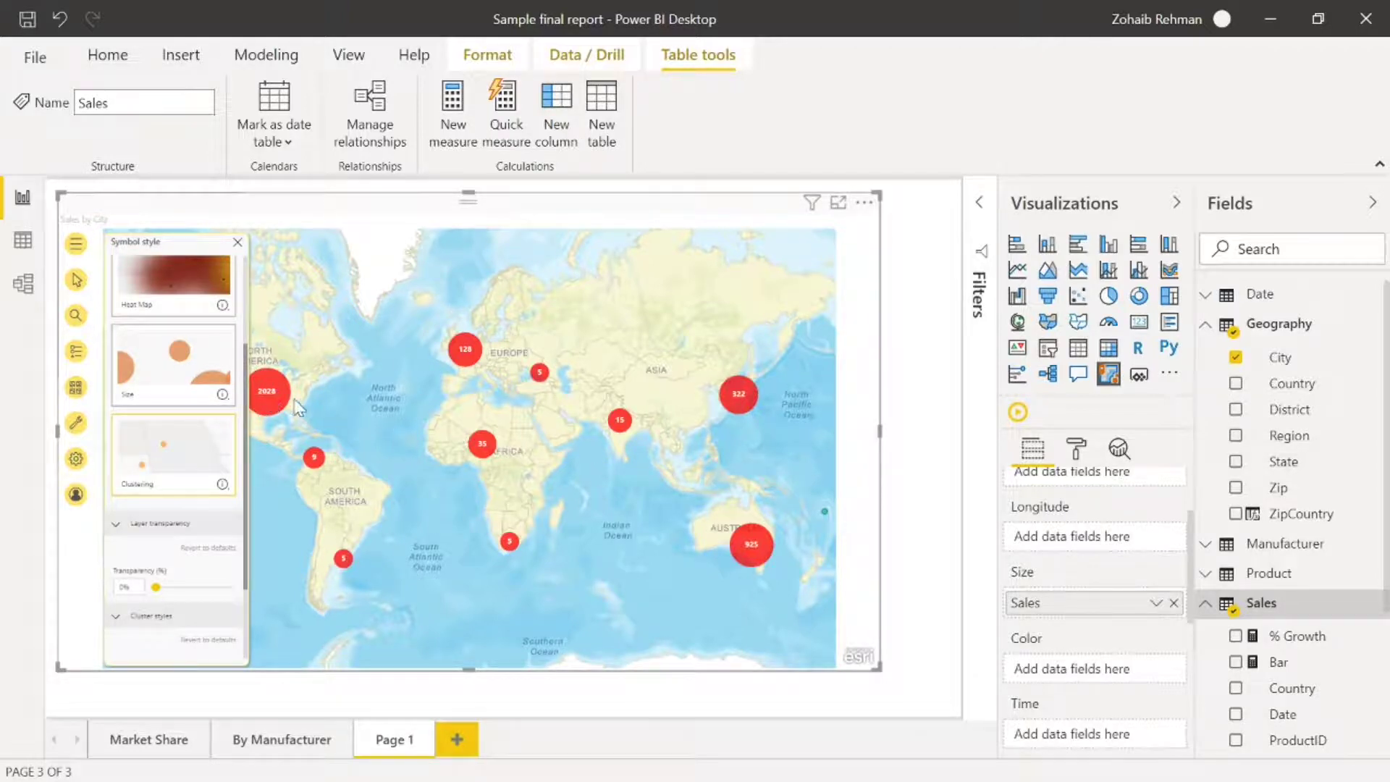
pyautogui.click(197, 300)
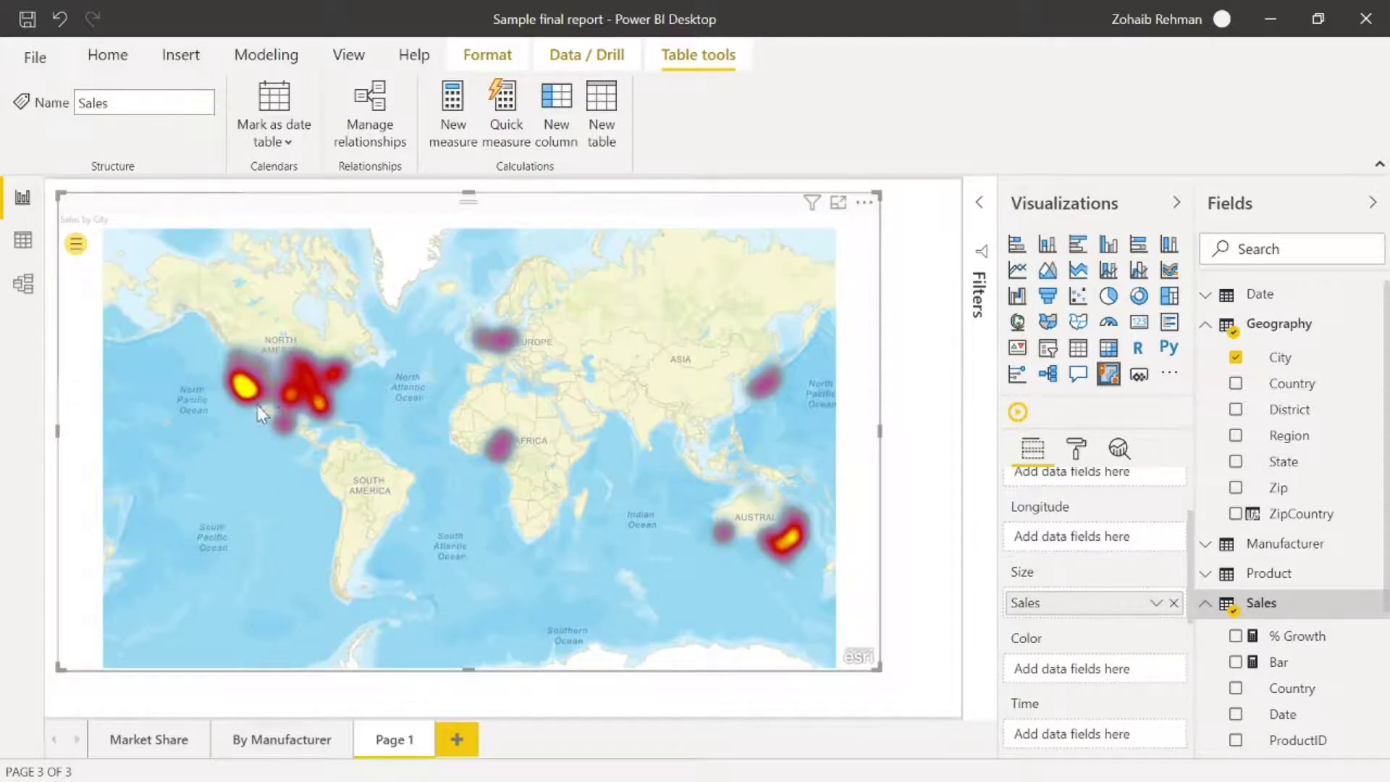
# Step: Zoom and pan the heat map to the Los Angeles hotspot, southern California and Arizona
pyautogui.scroll(2, 257, 403)
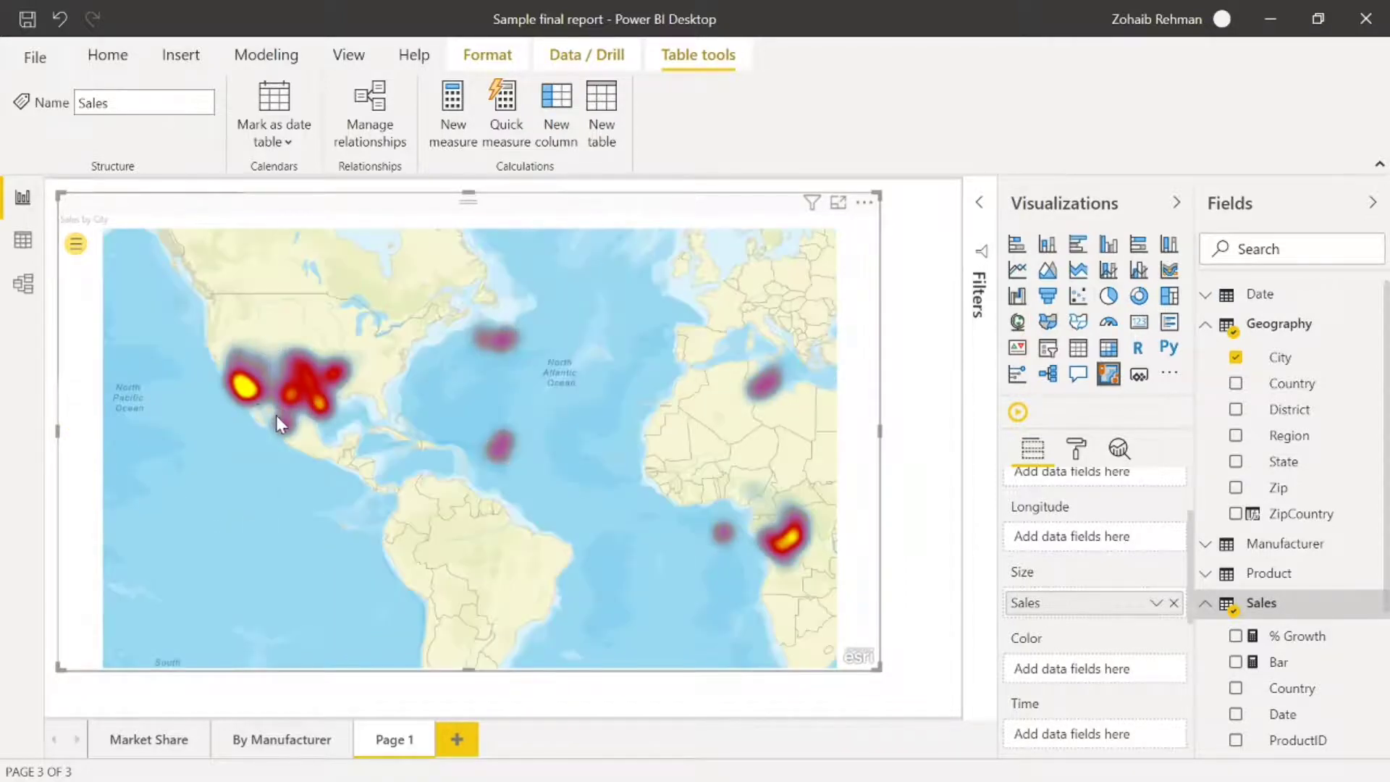
pyautogui.scroll(2, 279, 420)
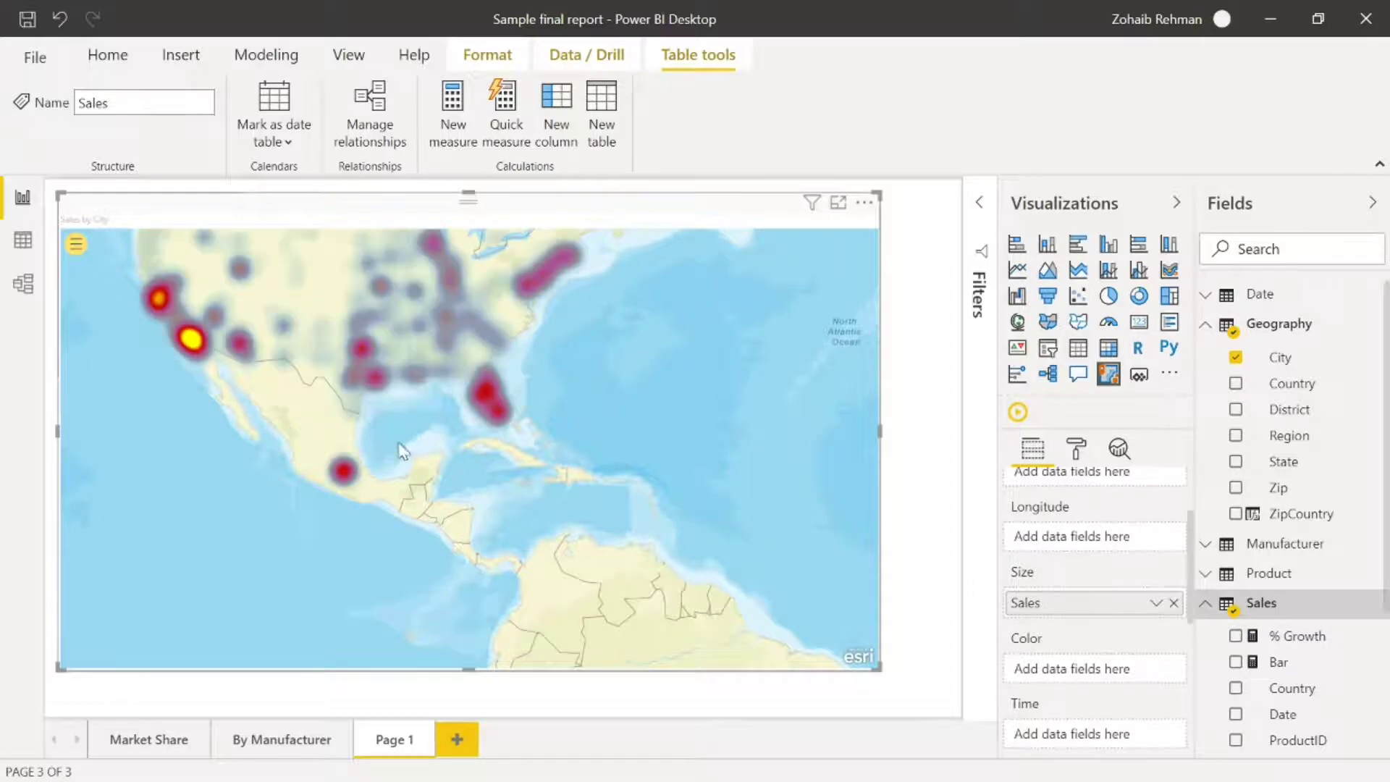
pyautogui.scroll(2, 427, 451)
pyautogui.scroll(2, 431, 451)
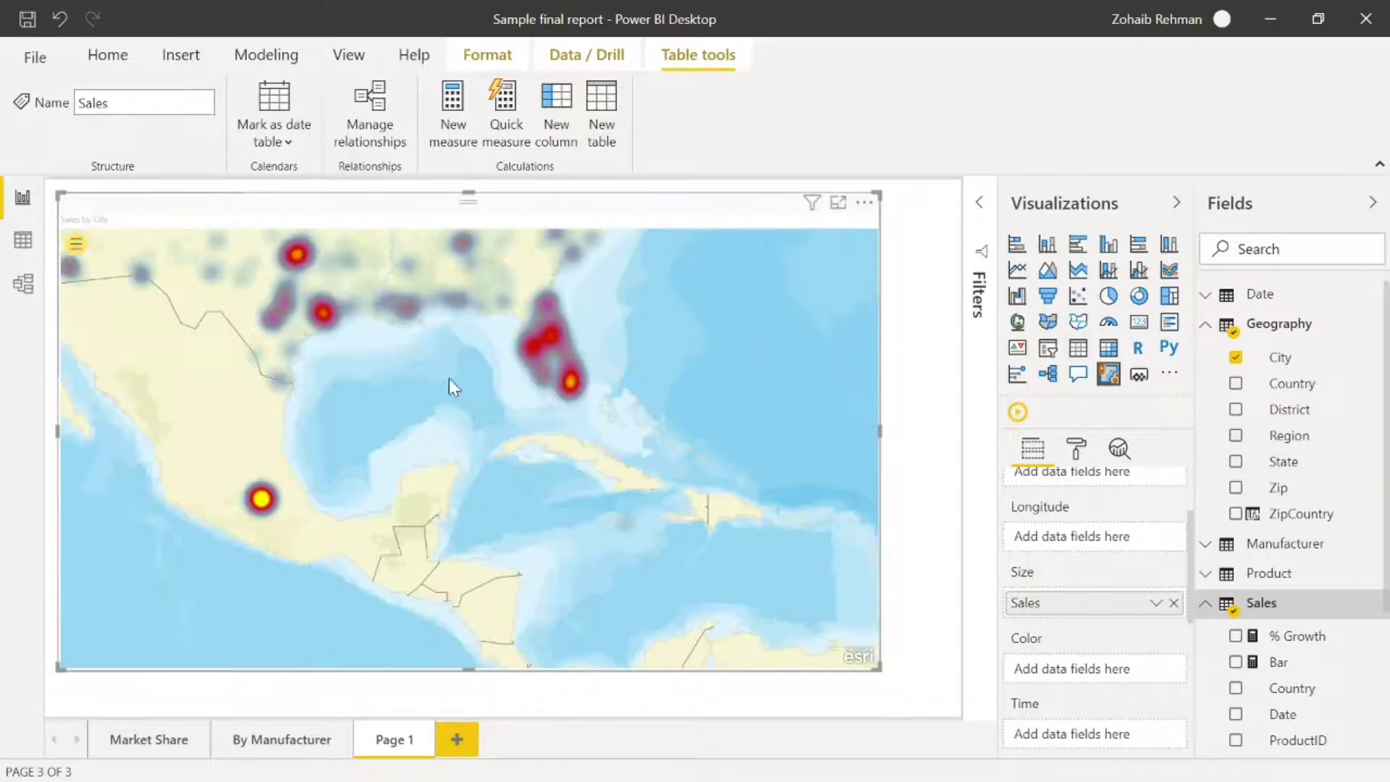
pyautogui.moveTo(332, 362); pyautogui.dragTo(600, 550)
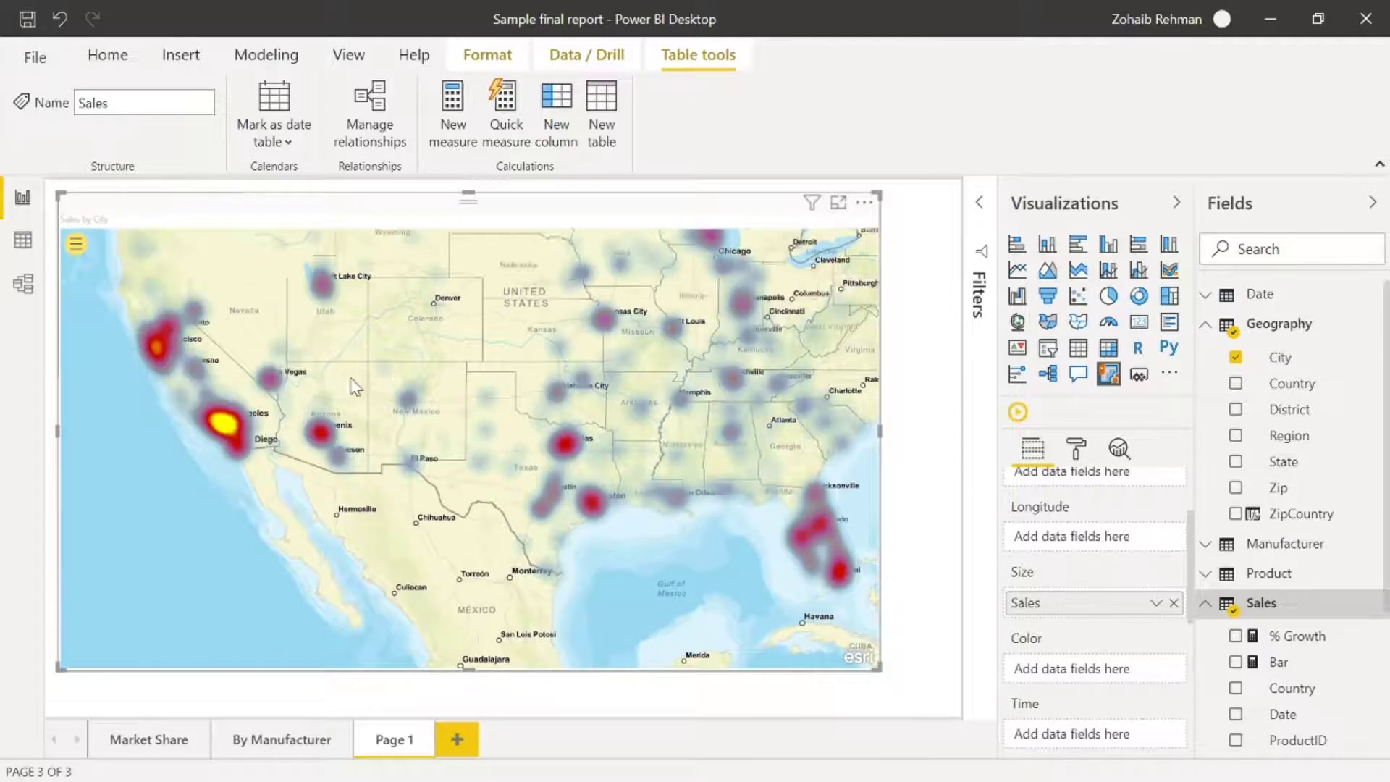
pyautogui.moveTo(307, 425); pyautogui.dragTo(304, 548)
pyautogui.scroll(2, 304, 548)
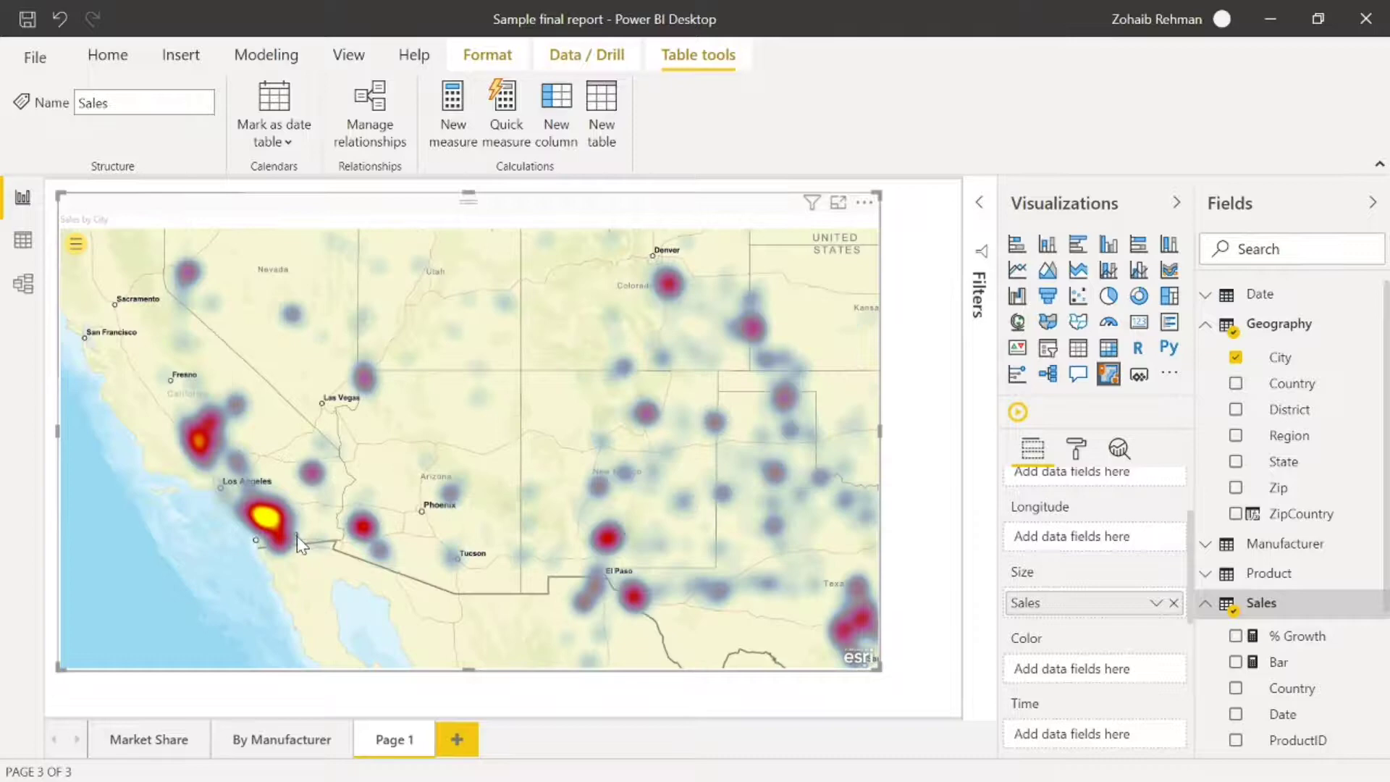
pyautogui.scroll(3, 263, 515)
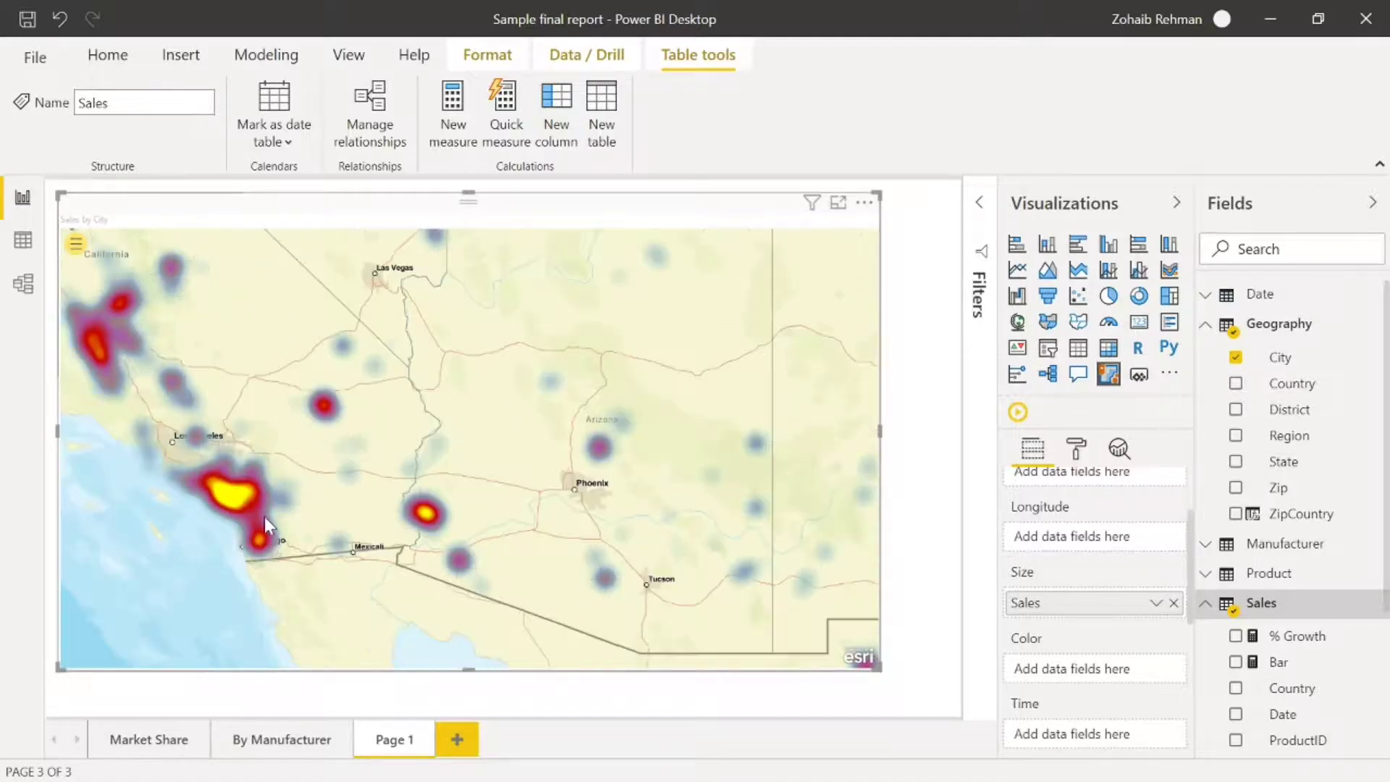
pyautogui.moveTo(206, 463); pyautogui.dragTo(302, 476)
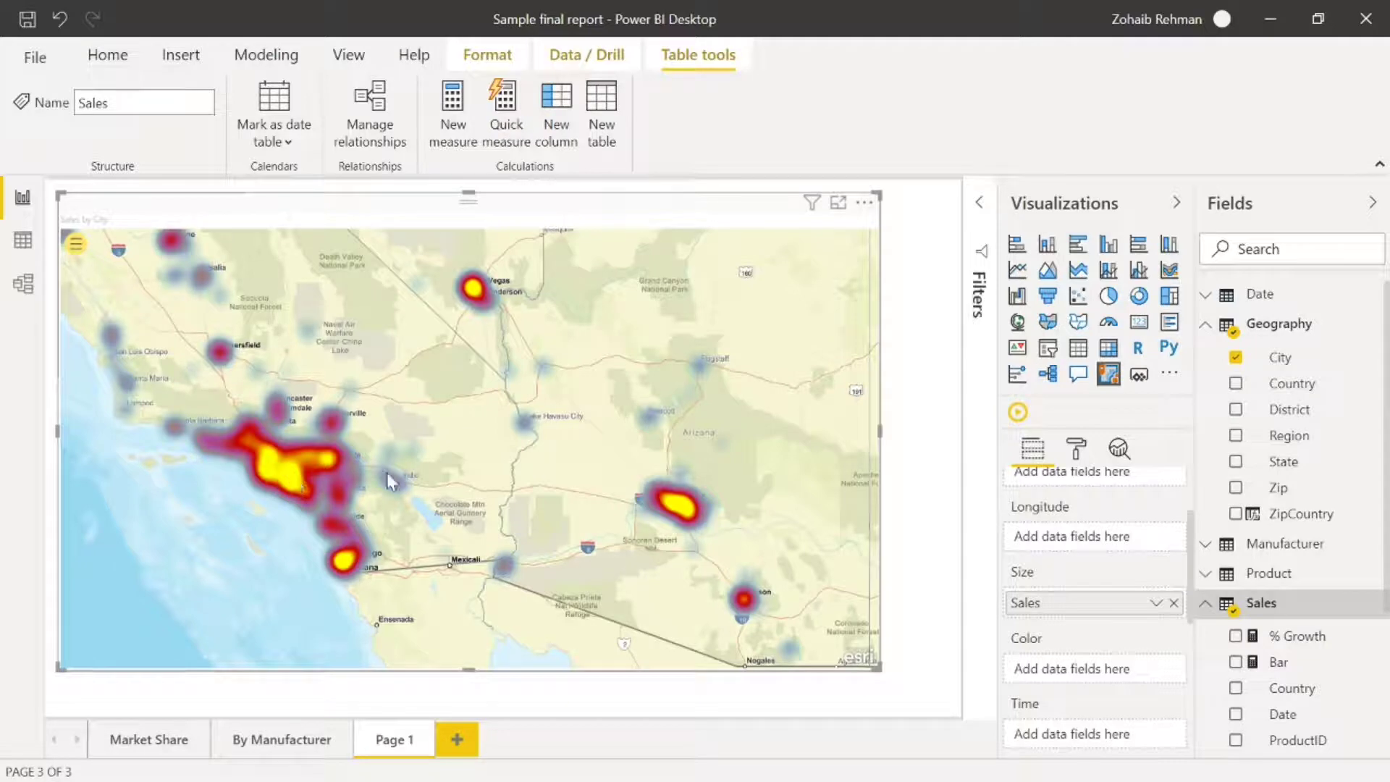
# Step: Zoom the City heat map out to the City layer's full extent from the Layers panel
pyautogui.click(76, 244)
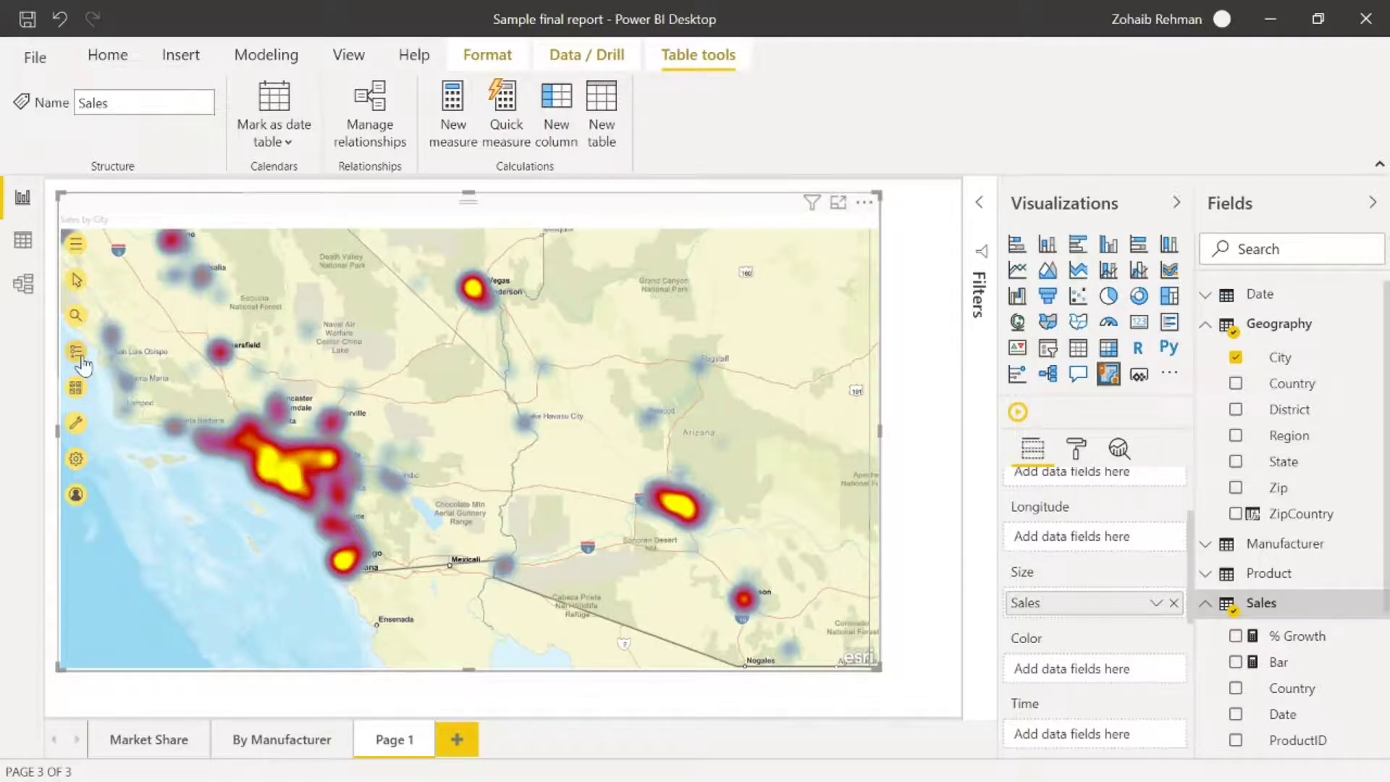
pyautogui.click(82, 362)
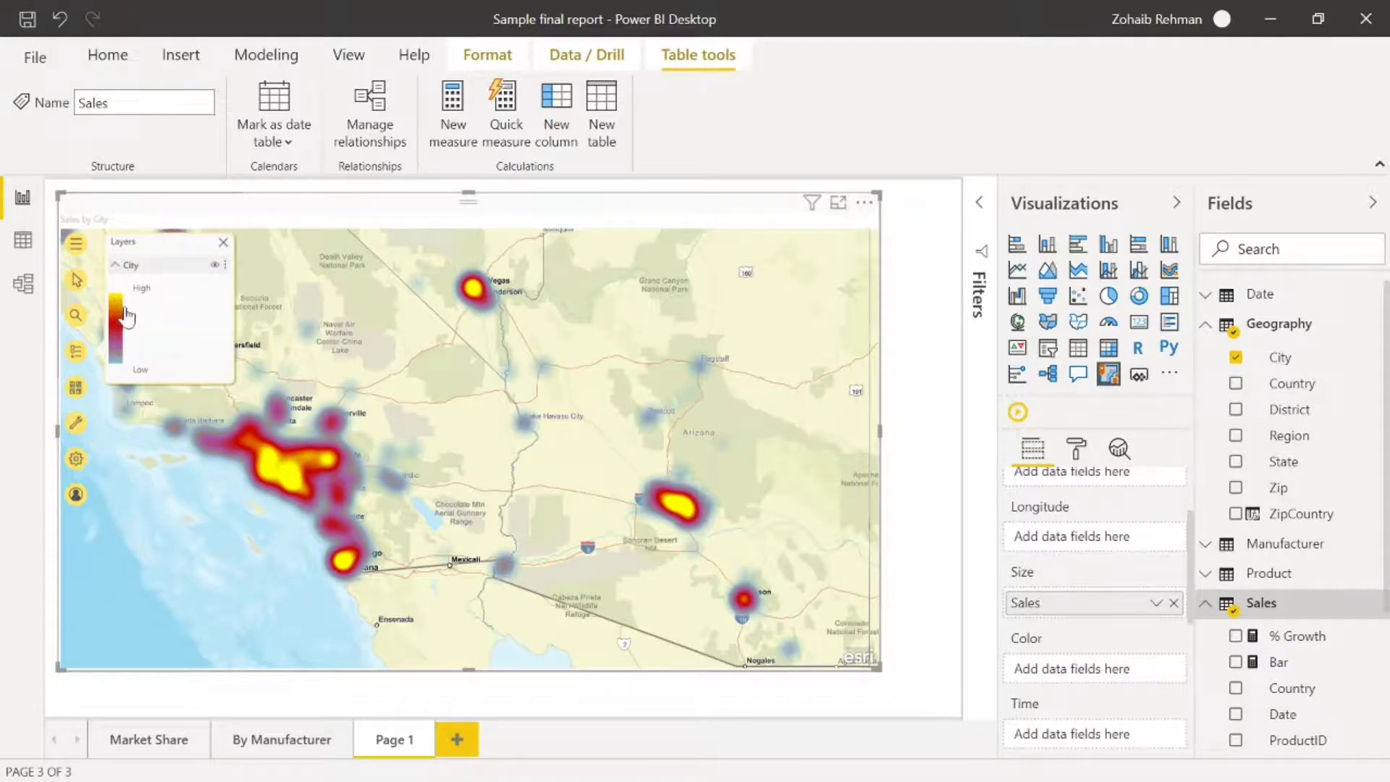
pyautogui.click(225, 266)
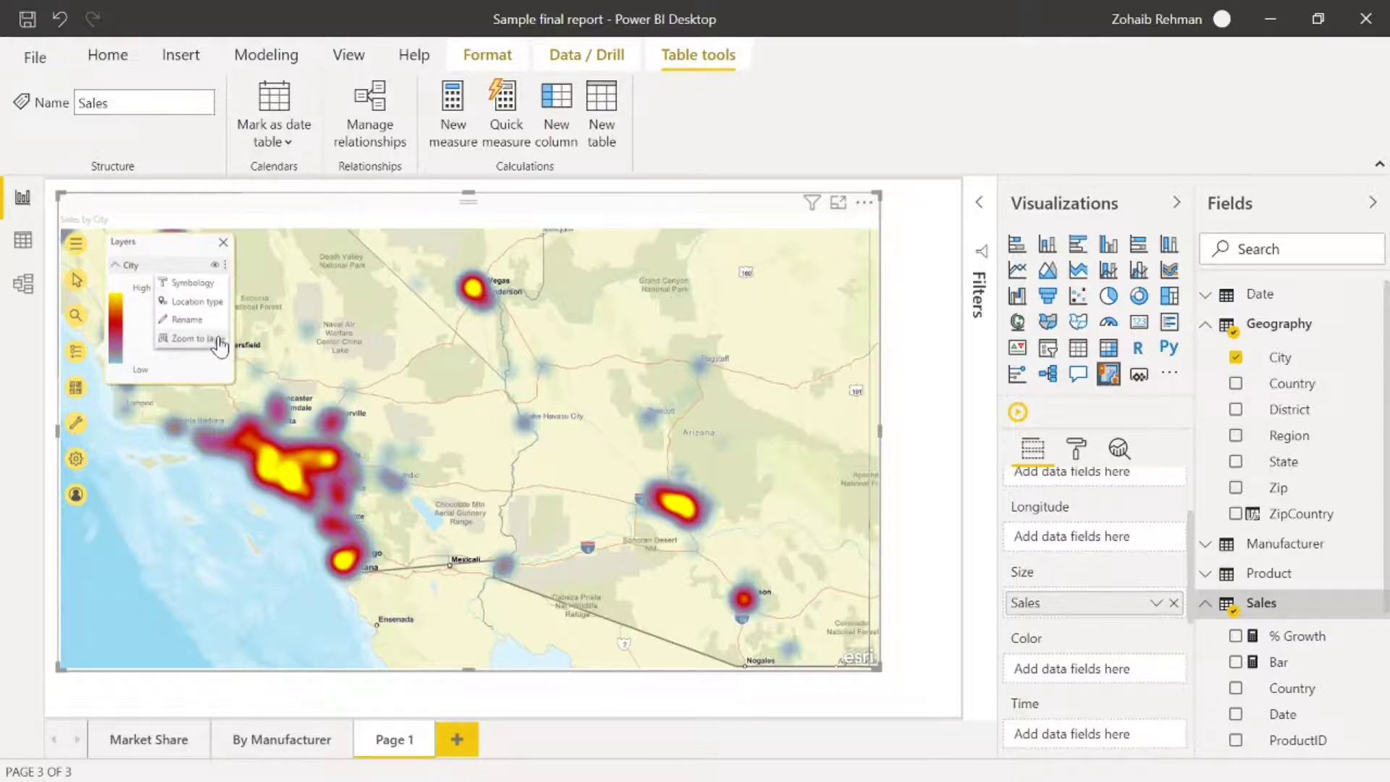
pyautogui.click(160, 346)
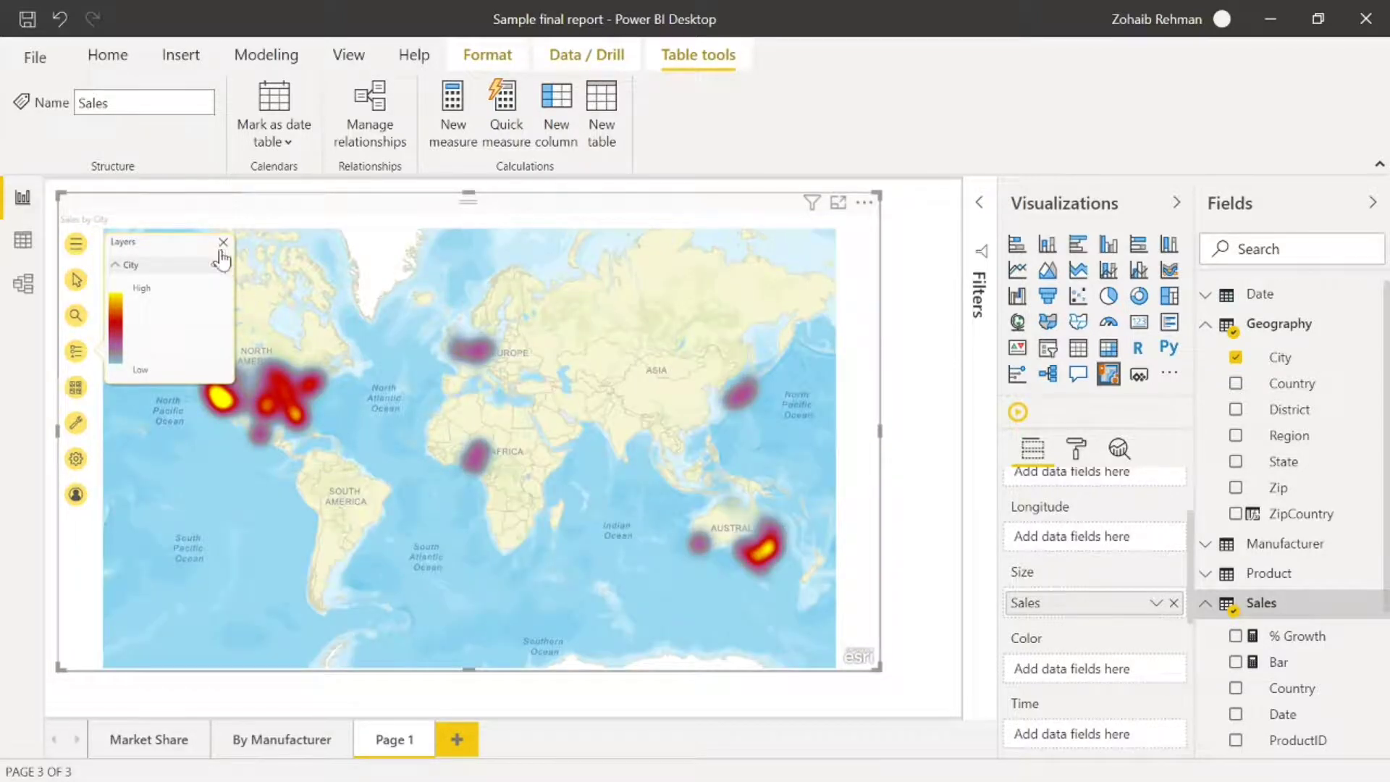
# Step: Switch the City layer's symbology from Heat Map to Location Only, showing teal city points
pyautogui.click(224, 265)
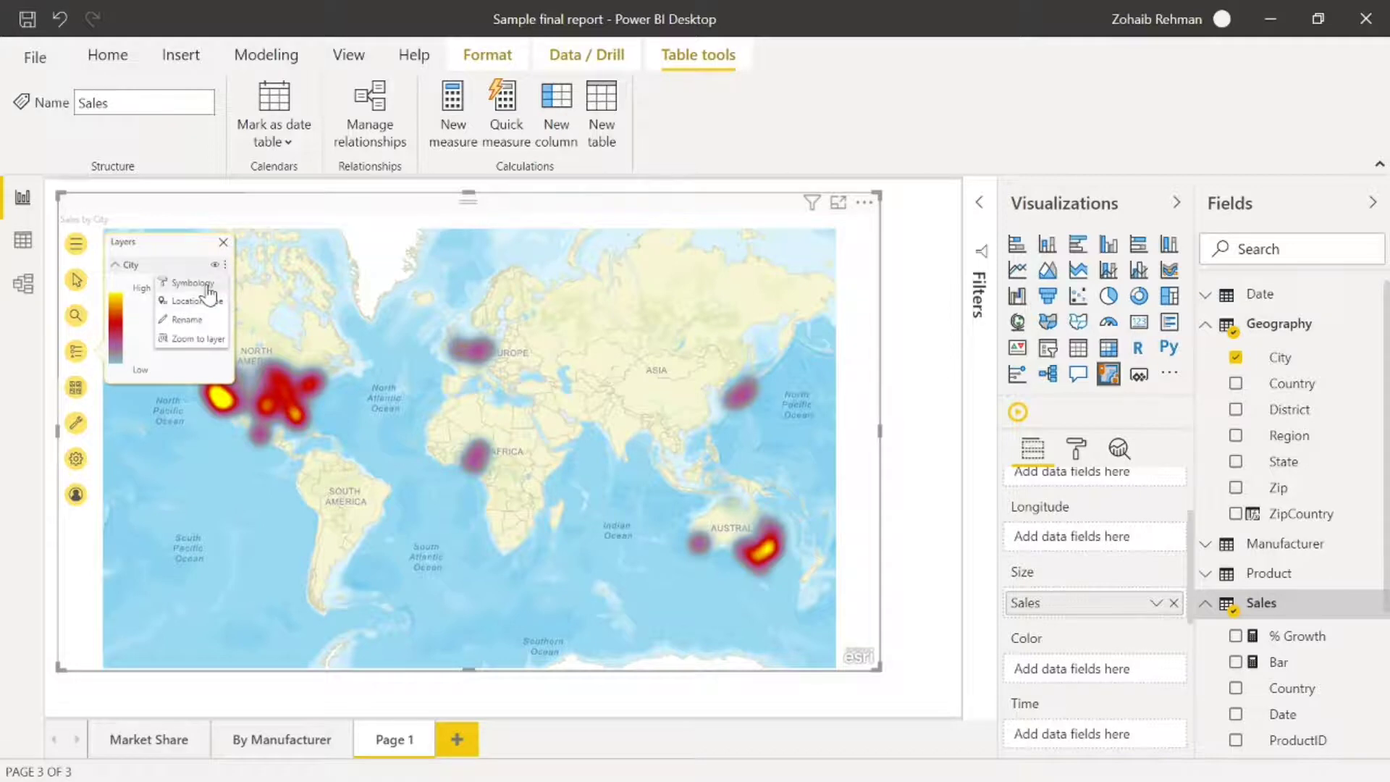
pyautogui.click(207, 287)
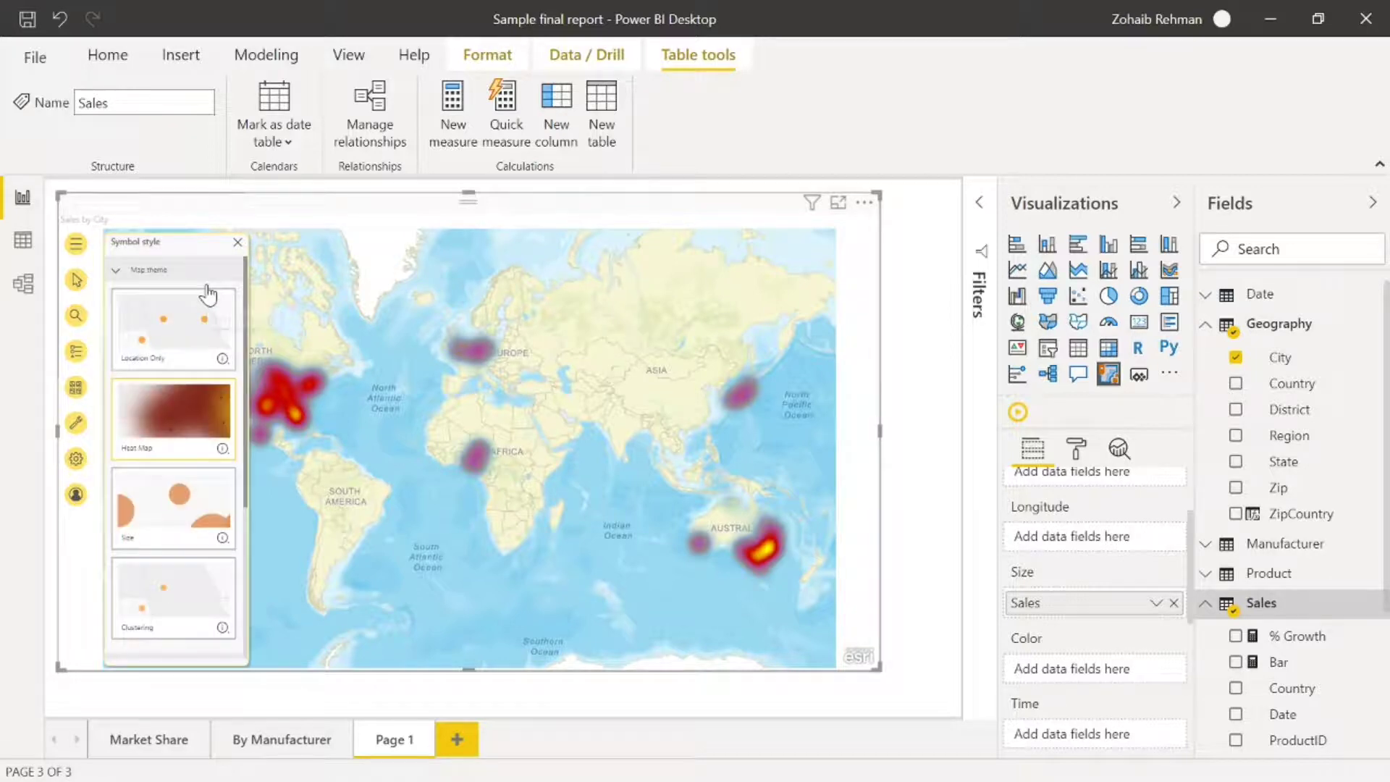
pyautogui.click(179, 433)
pyautogui.scroll(-1, 138, 409)
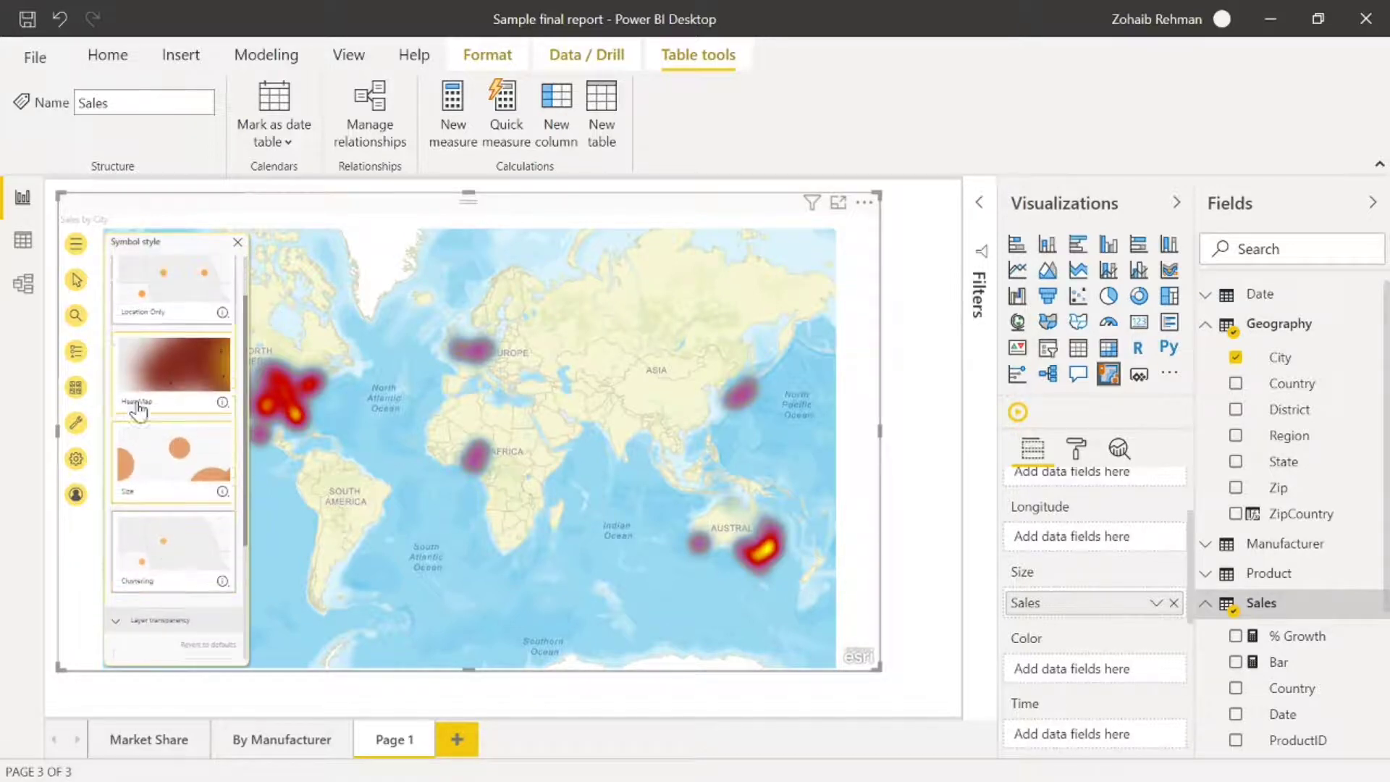
pyautogui.scroll(1, 139, 409)
pyautogui.click(150, 351)
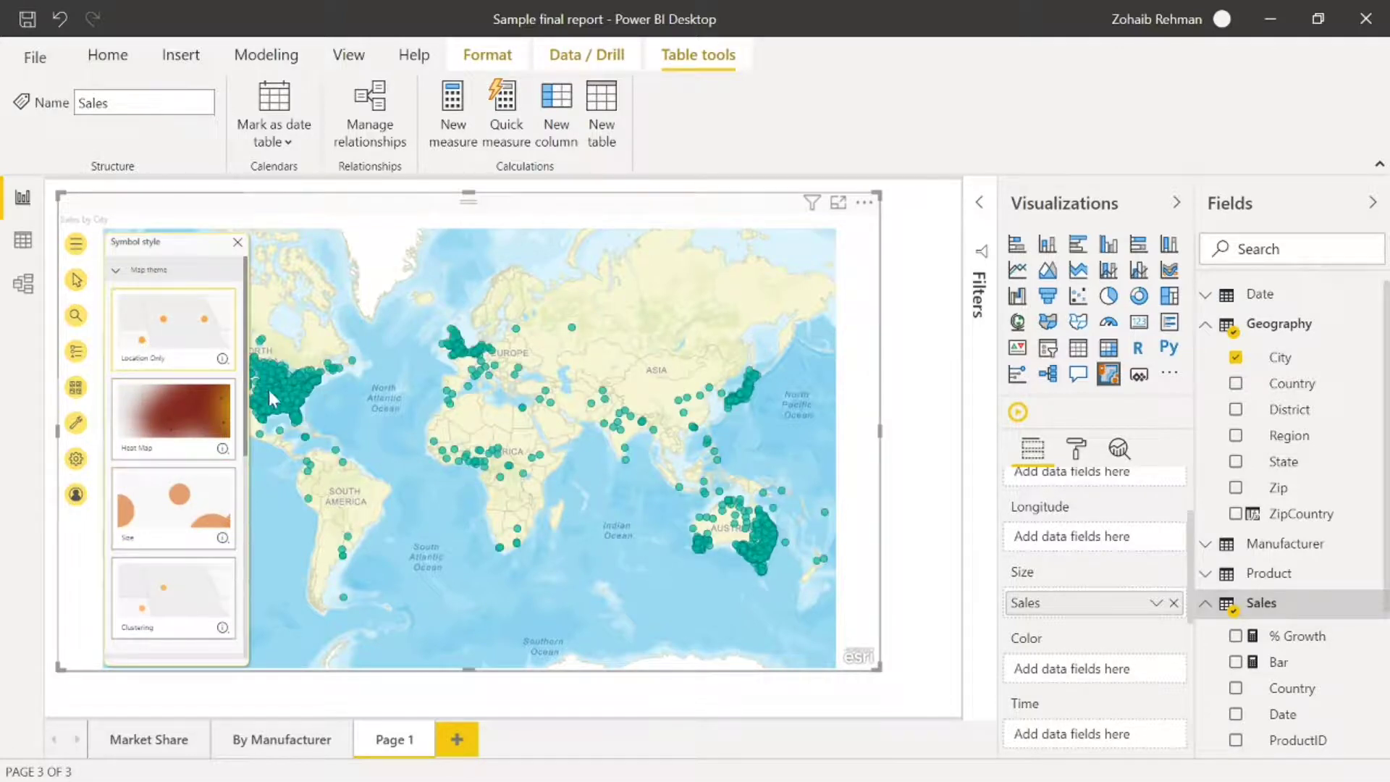
pyautogui.click(237, 242)
pyautogui.scroll(4, 268, 375)
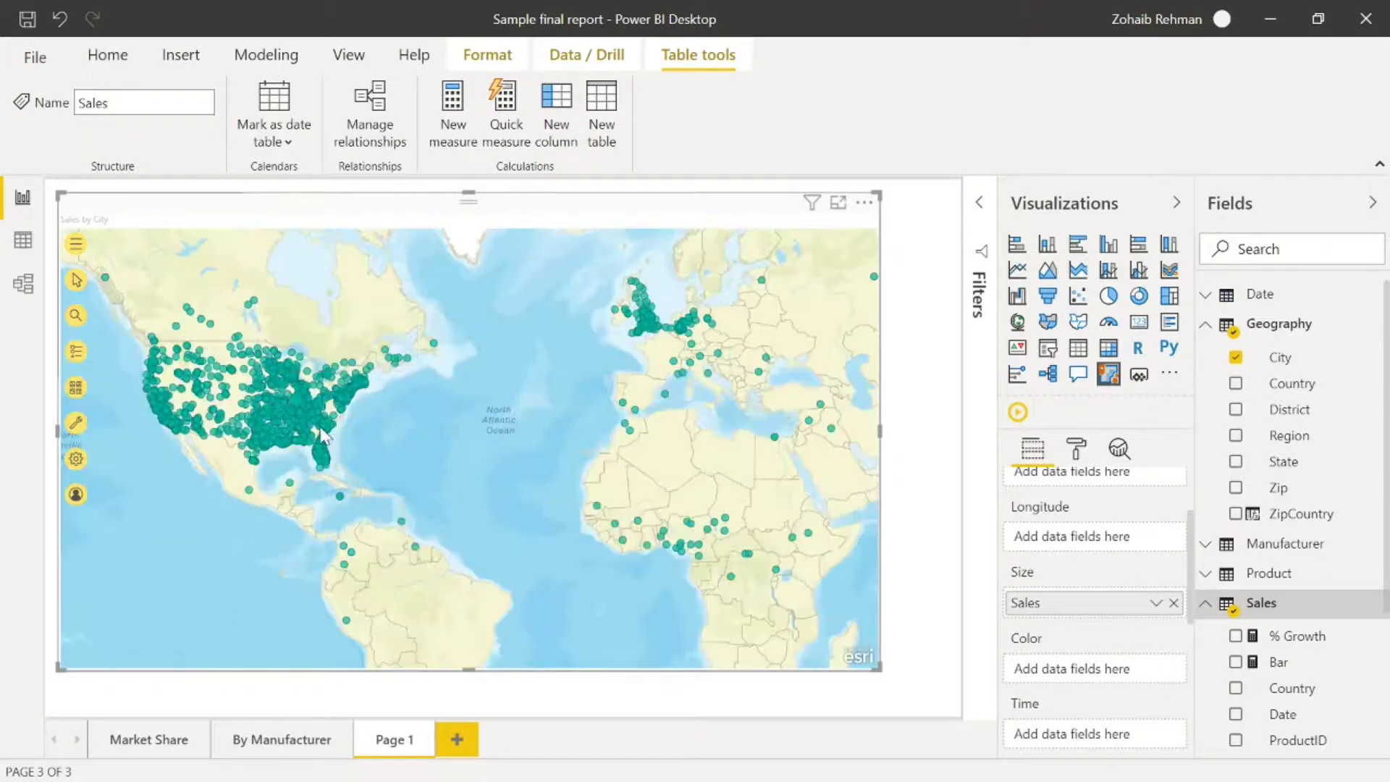
# Step: Zoom and pan the map to frame the continental US from the West Coast to the Atlantic
pyautogui.scroll(2, 335, 443)
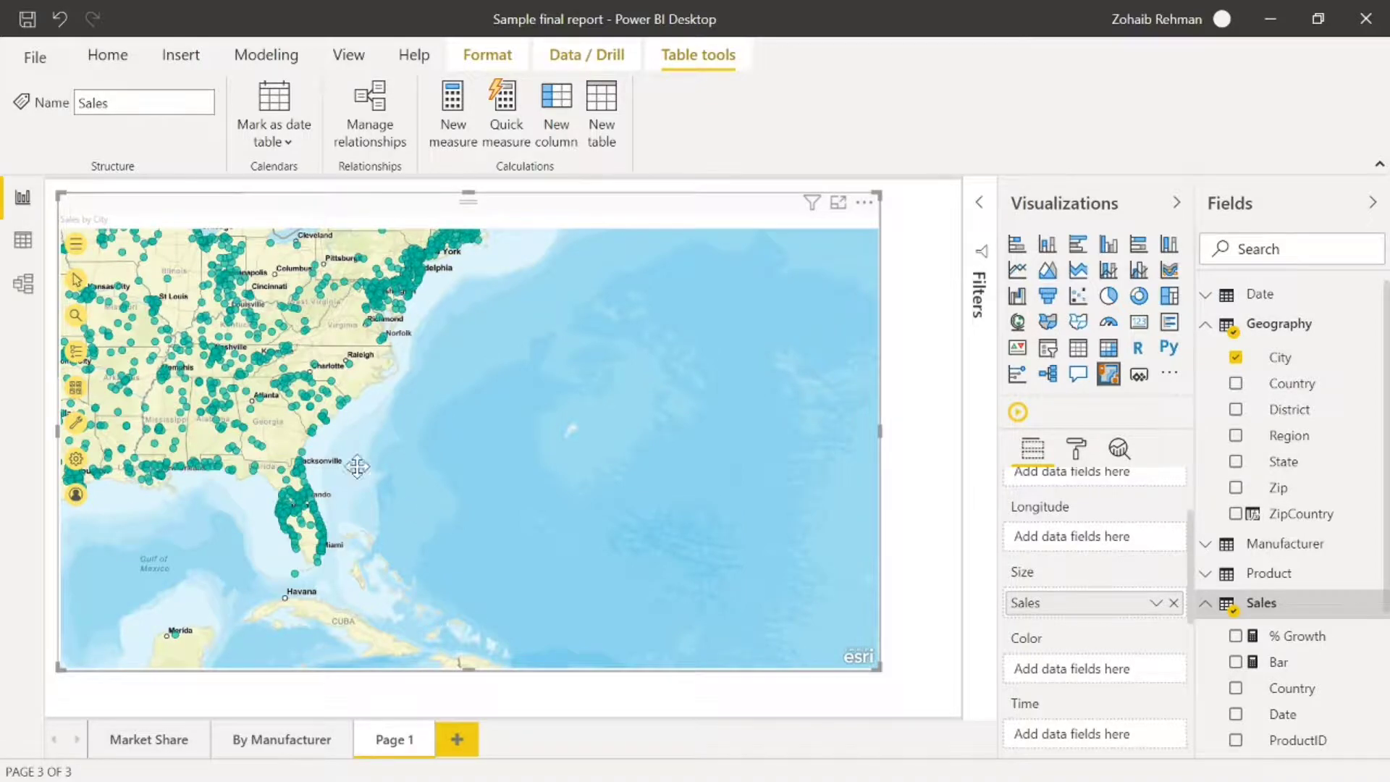
pyautogui.moveTo(354, 465); pyautogui.dragTo(531, 484)
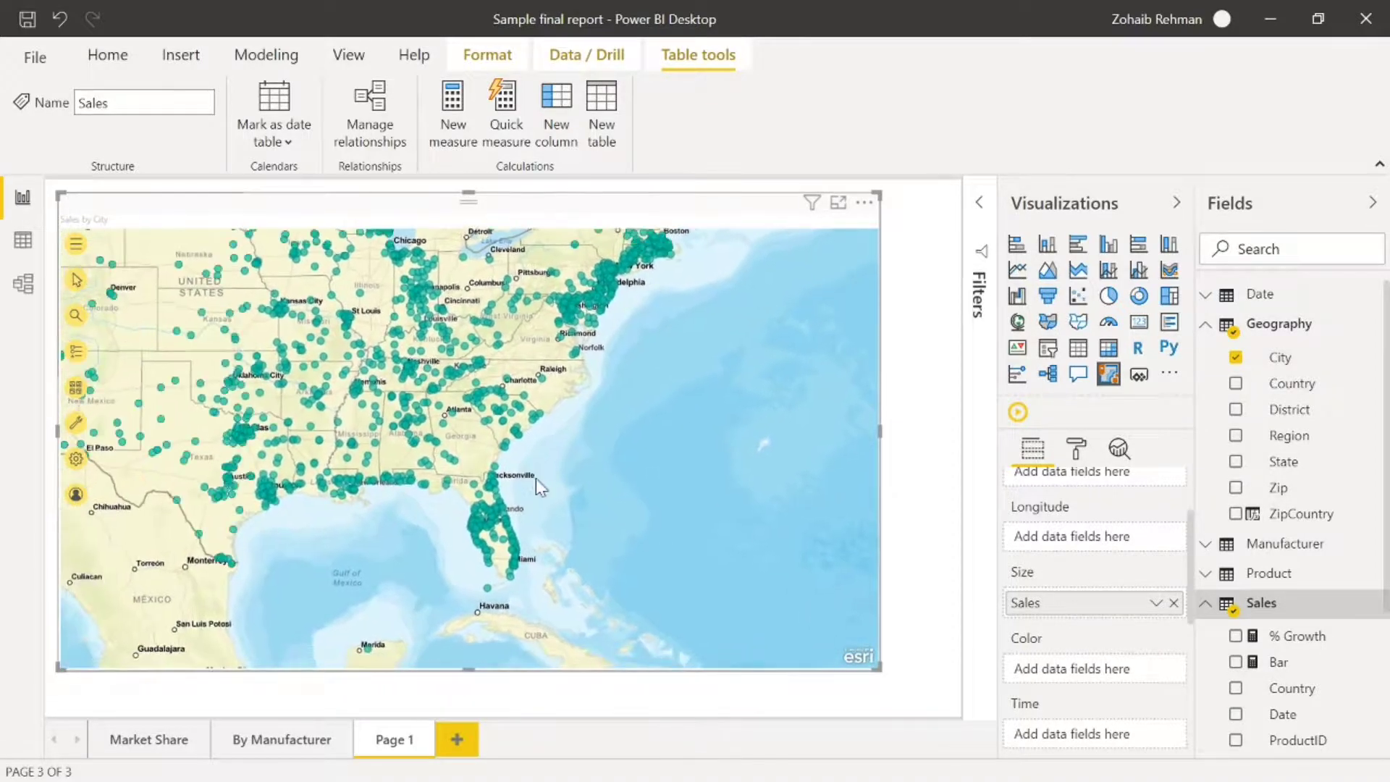
pyautogui.moveTo(194, 374); pyautogui.dragTo(288, 449)
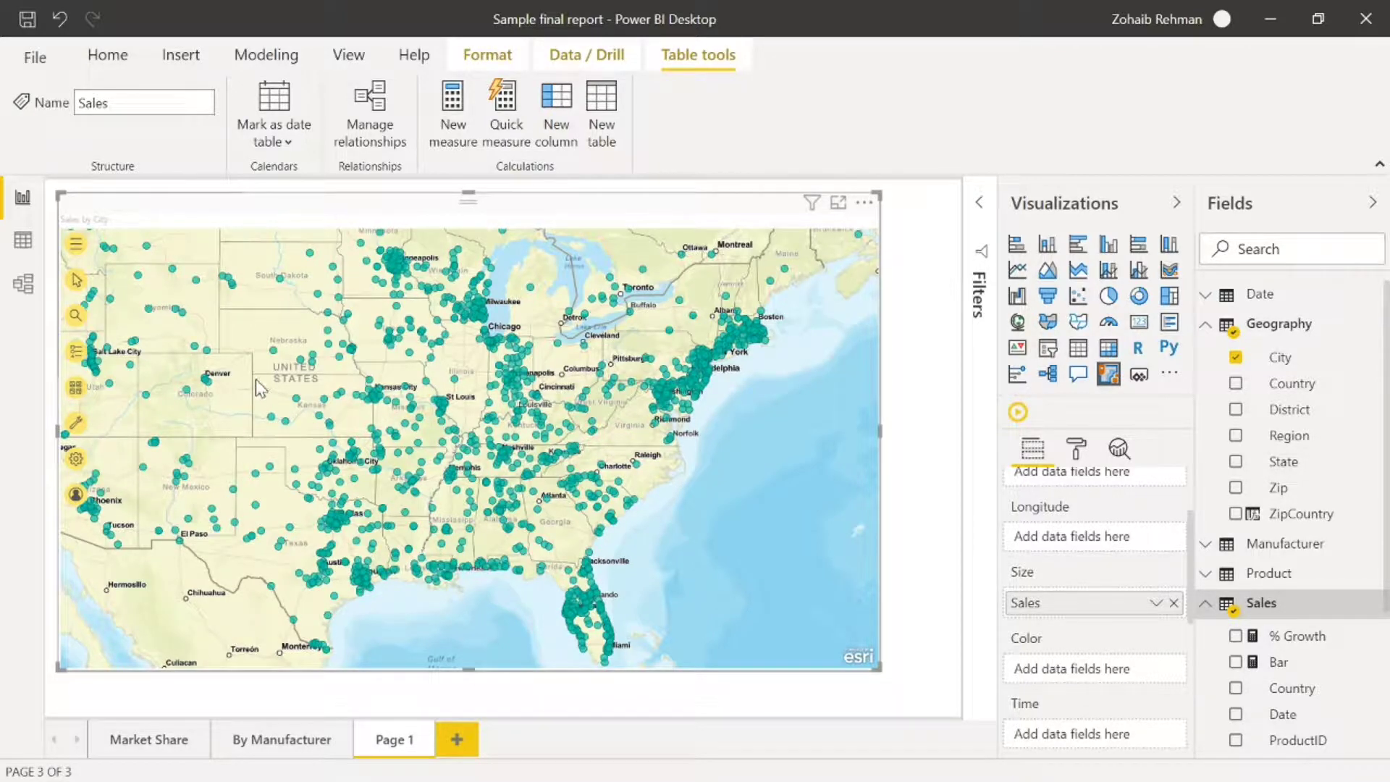
pyautogui.moveTo(241, 399); pyautogui.dragTo(474, 434)
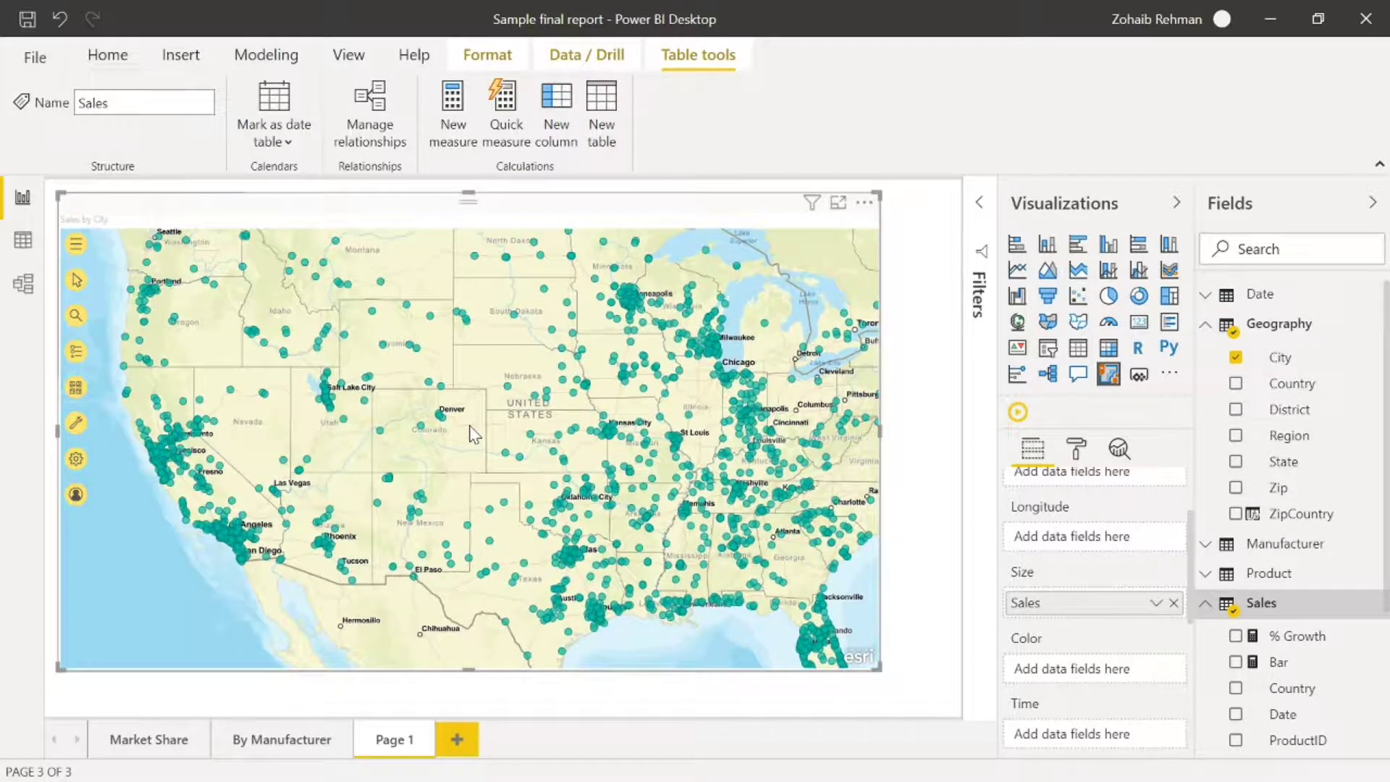
pyautogui.moveTo(365, 448); pyautogui.dragTo(304, 472)
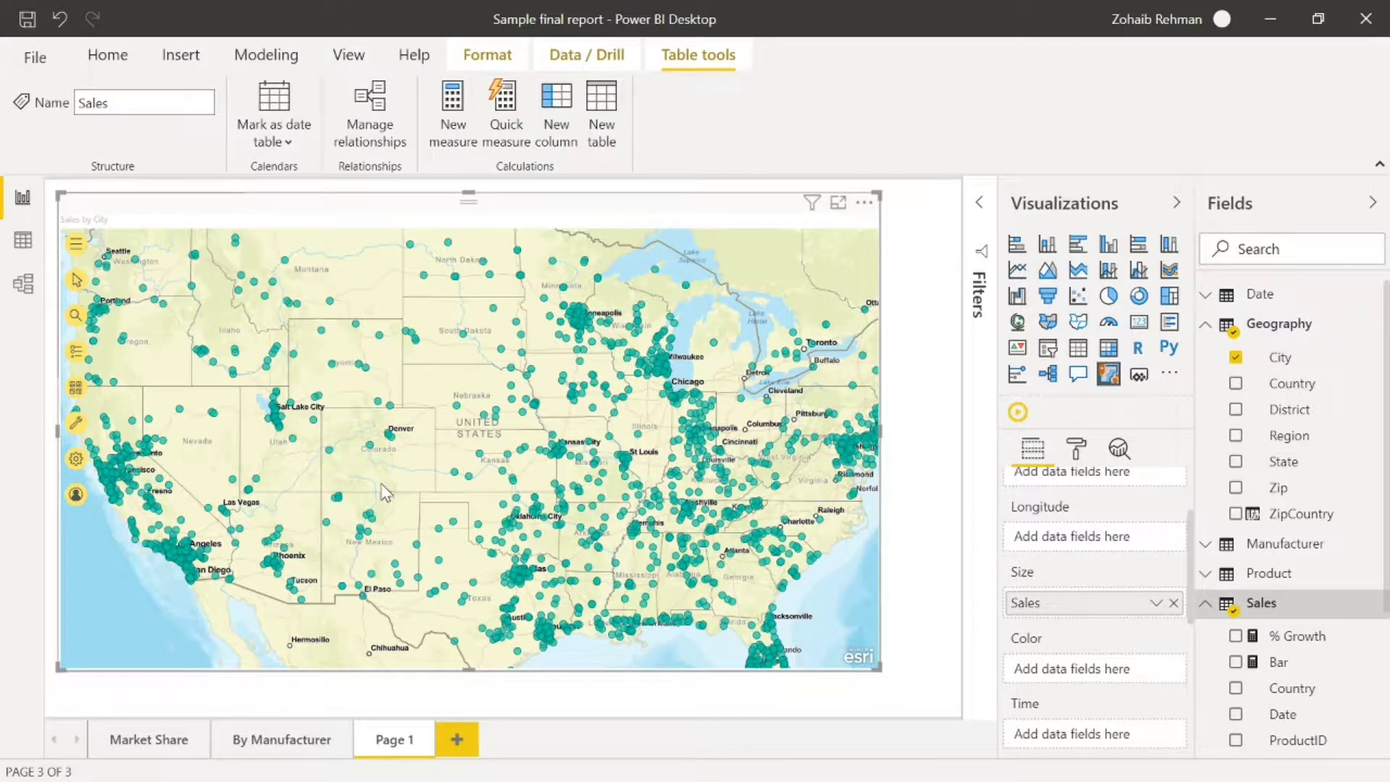
# Step: Zoom out and pan the map east across the Atlantic to Europe and the Mediterranean
pyautogui.scroll(-2, 385, 492)
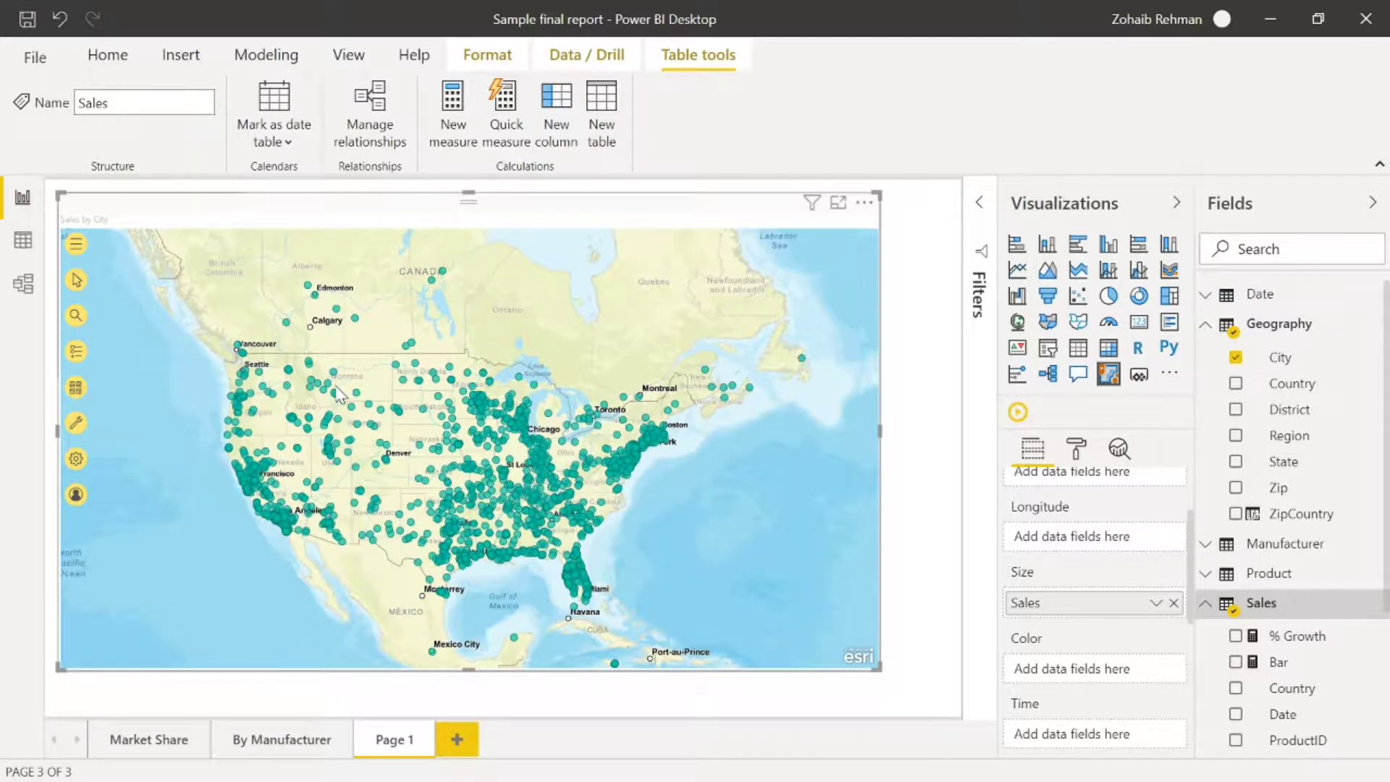
pyautogui.scroll(2, 420, 447)
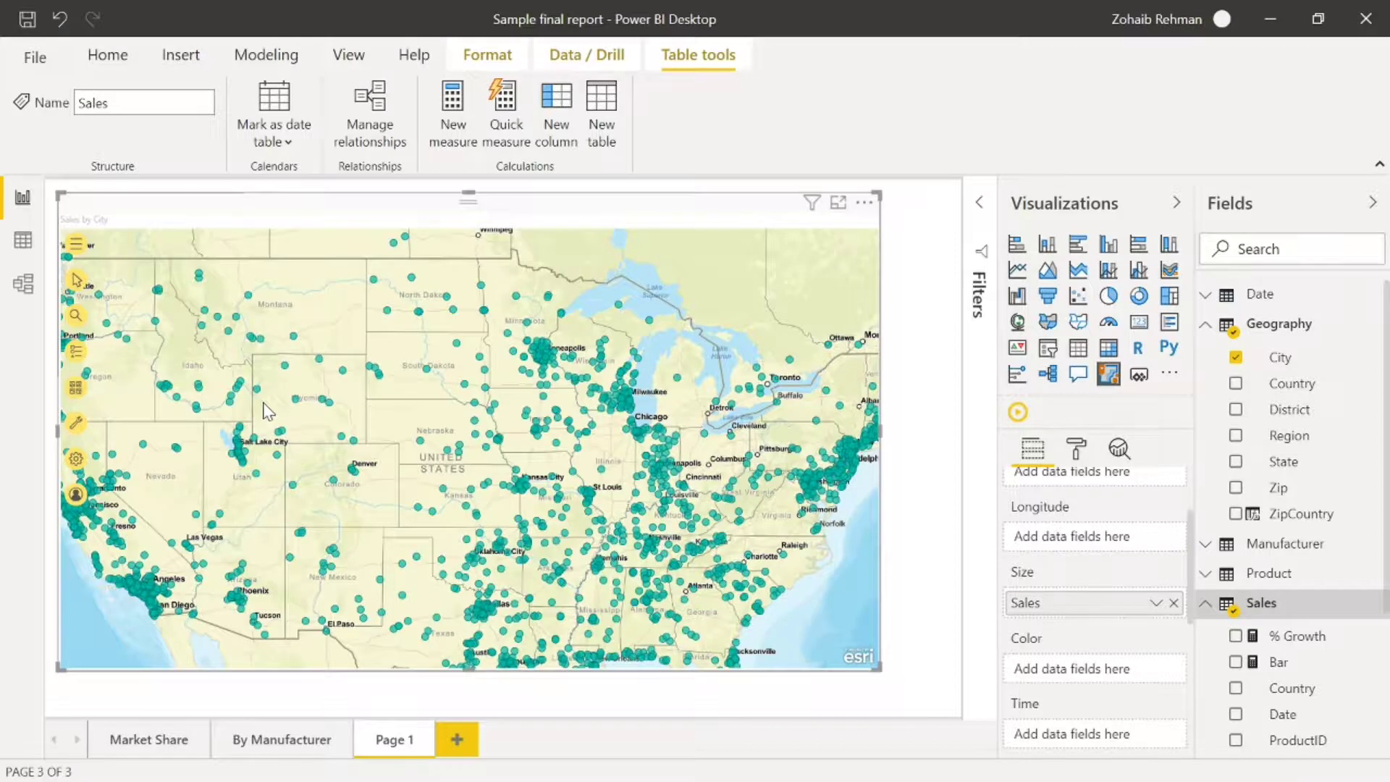
pyautogui.scroll(-2, 275, 410)
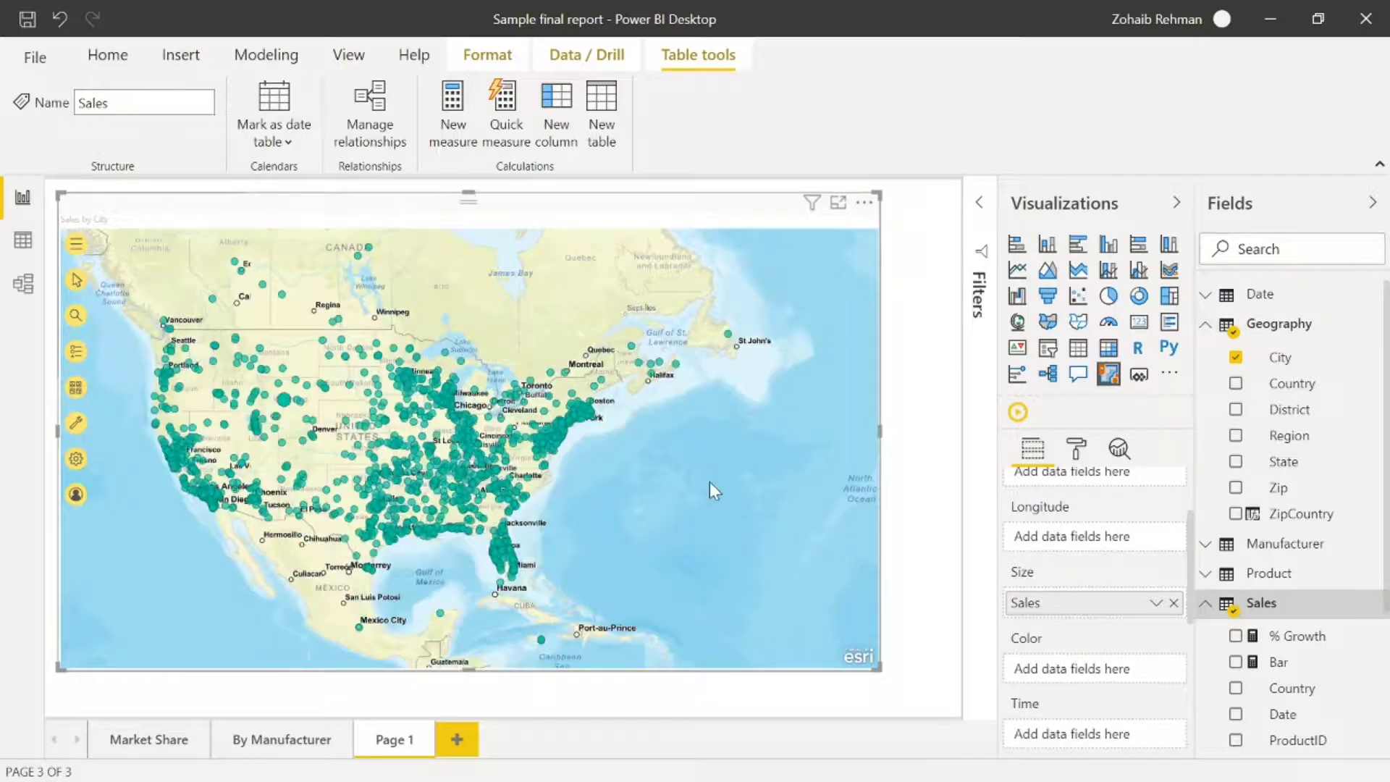
pyautogui.moveTo(711, 485); pyautogui.dragTo(326, 374)
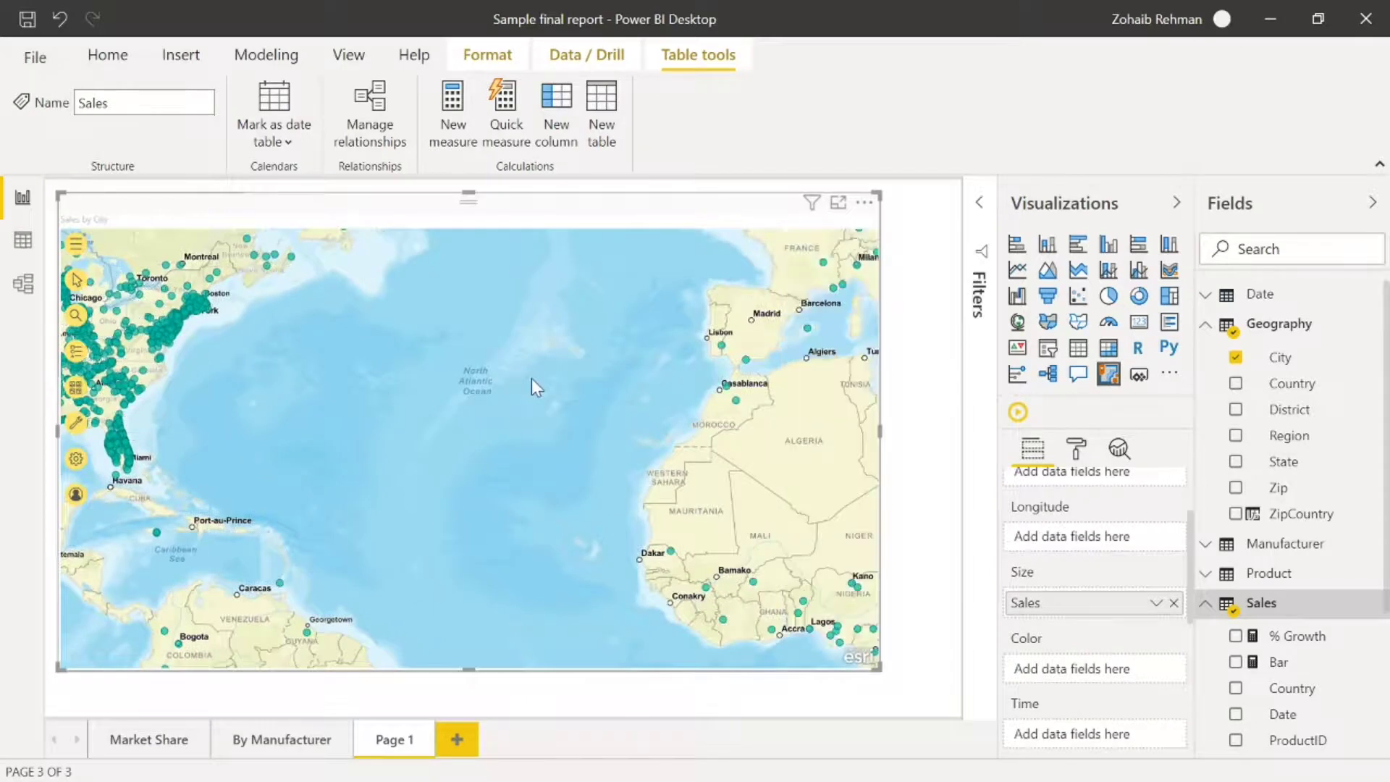
pyautogui.moveTo(531, 378); pyautogui.dragTo(341, 541)
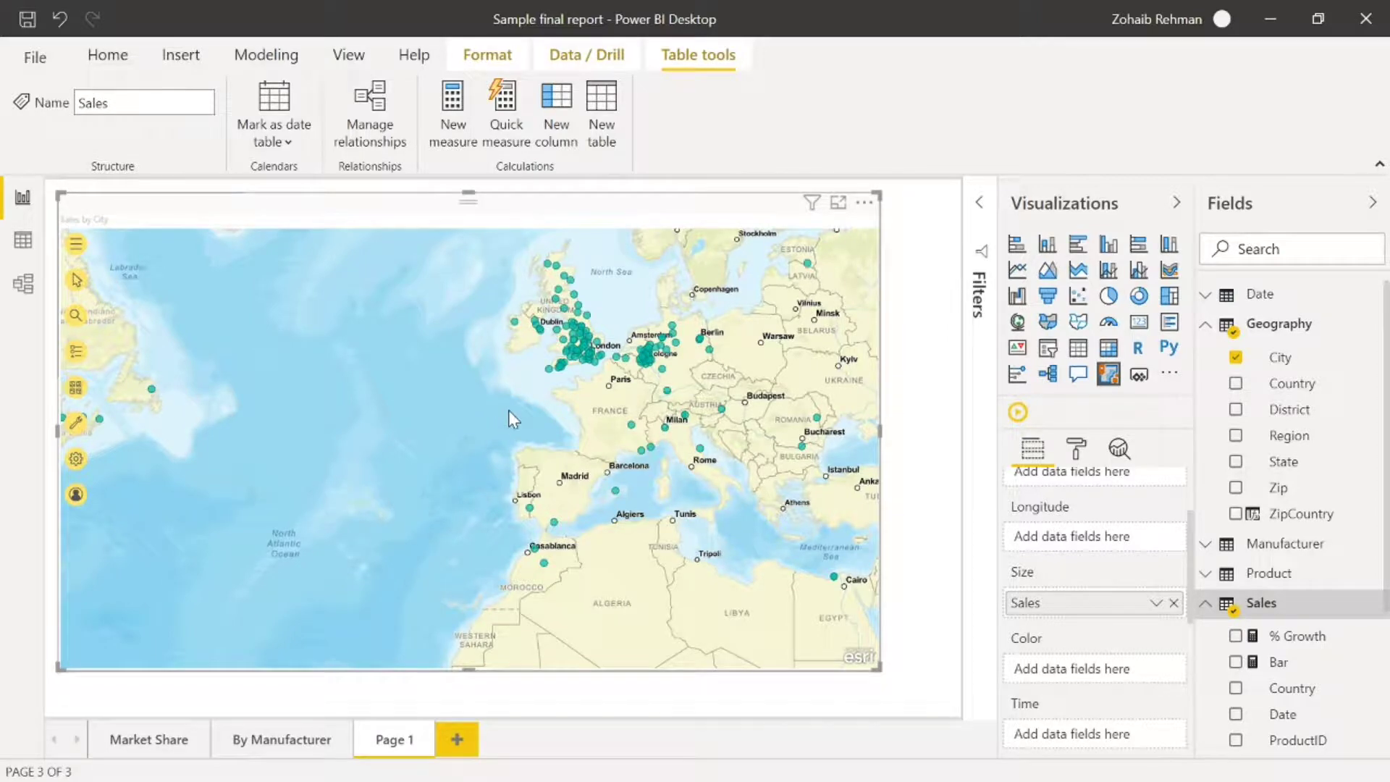
# Step: Zoom in and centre the map on Great Britain and Ireland
pyautogui.scroll(2, 534, 382)
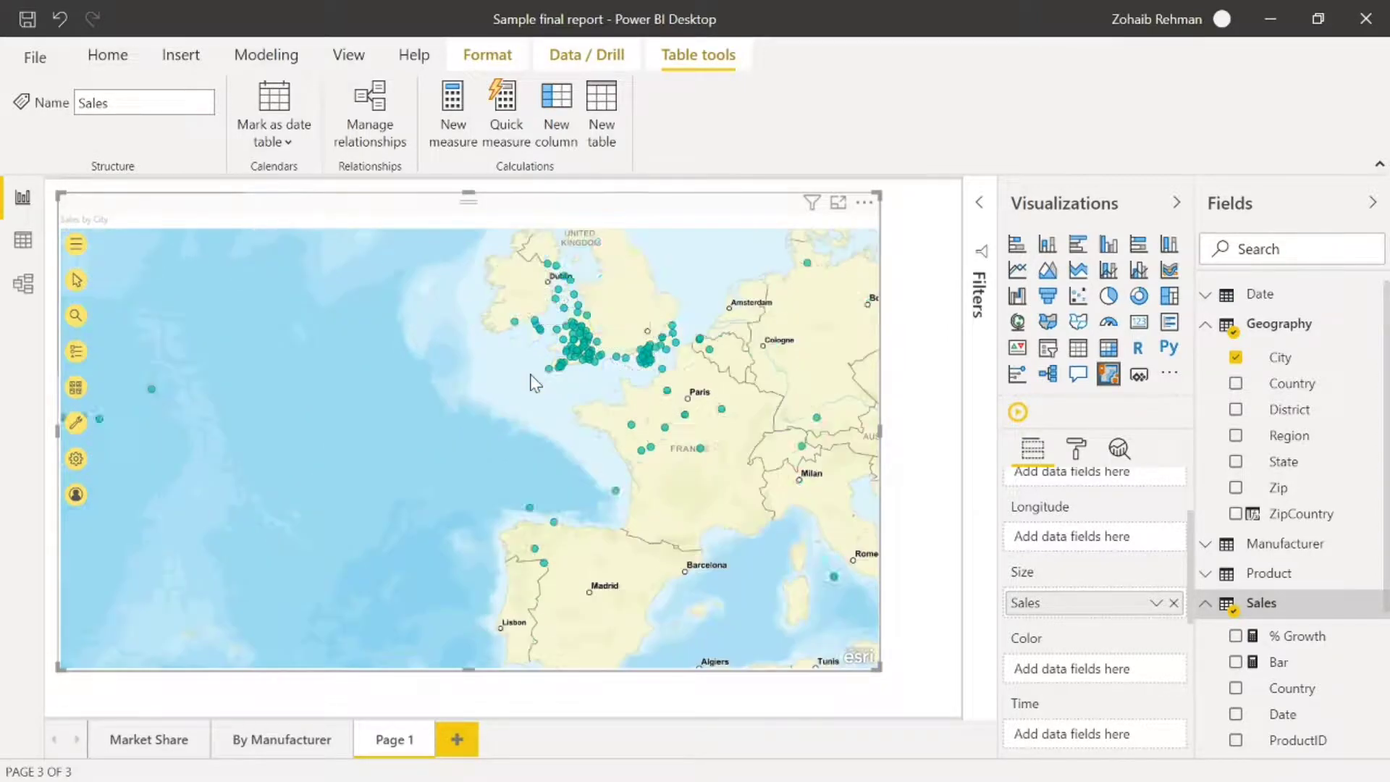
pyautogui.scroll(1, 492, 502)
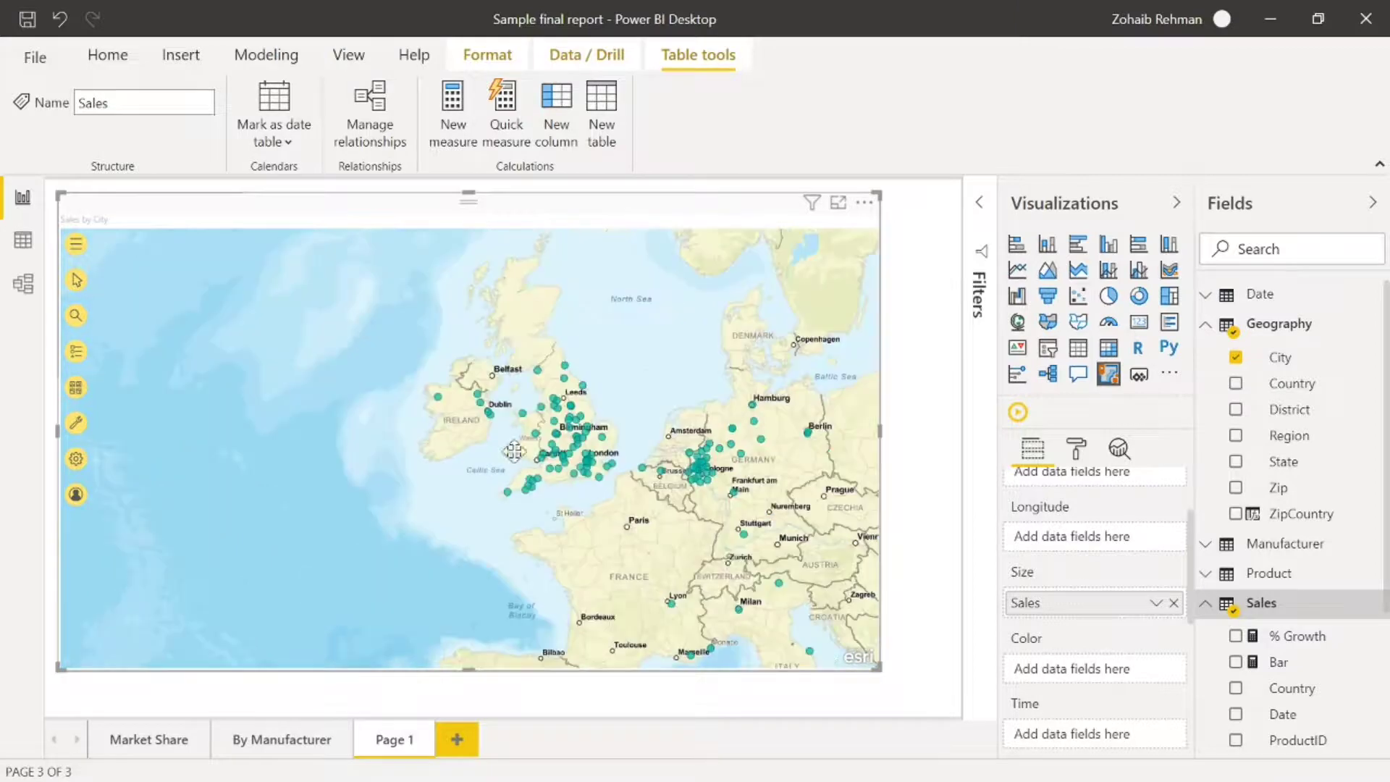
pyautogui.scroll(1, 517, 478)
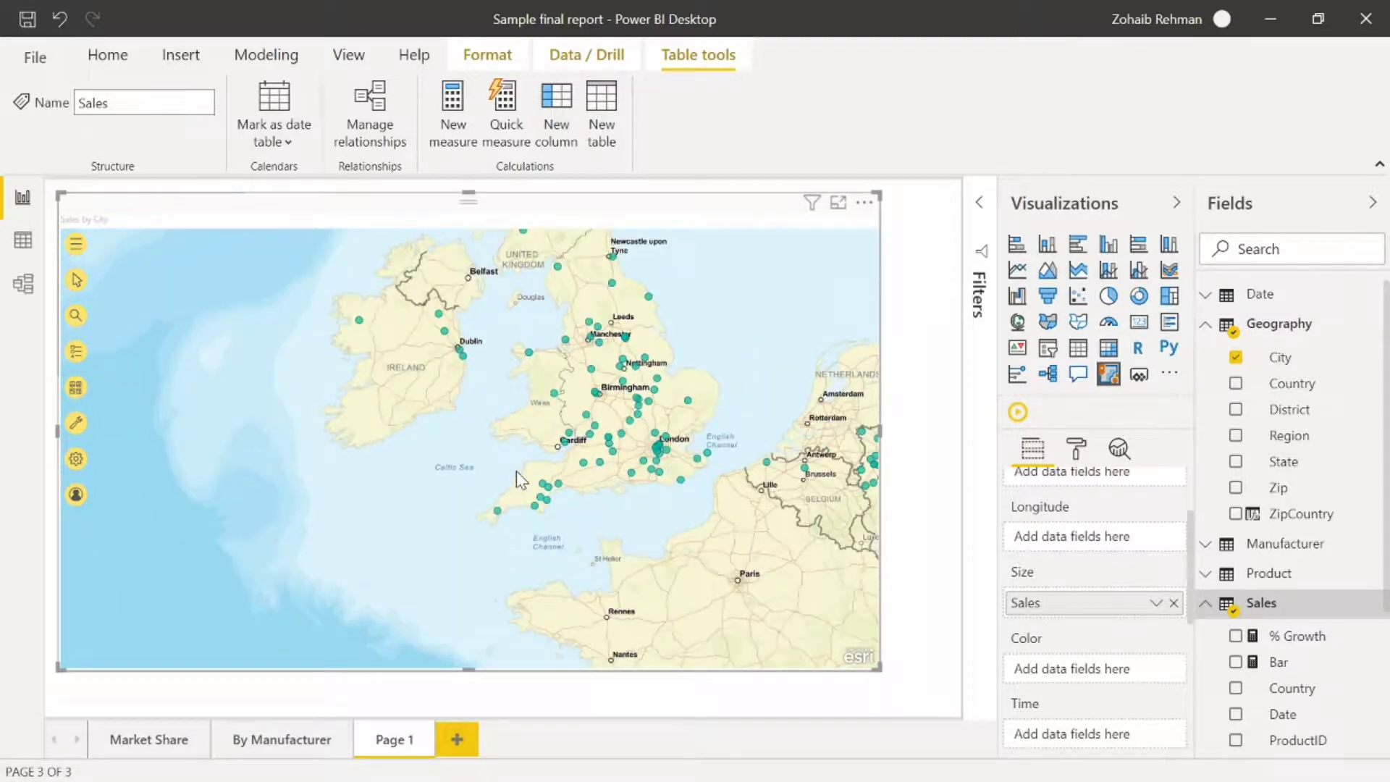
pyautogui.moveTo(372, 475); pyautogui.dragTo(366, 490)
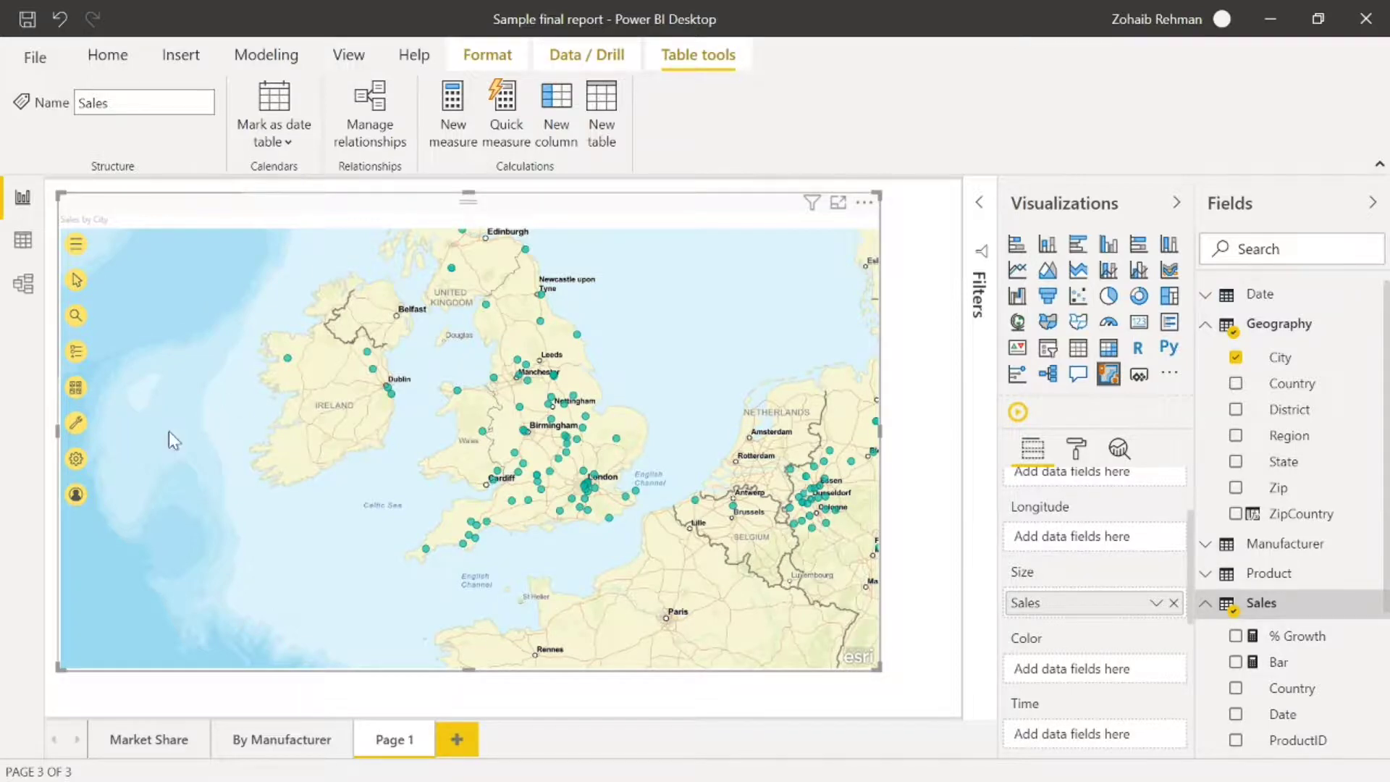
# Step: Pan west over the Atlantic and zoom in on the northeastern US, from Boston to Philadelphia
pyautogui.moveTo(171, 437); pyautogui.dragTo(679, 416)
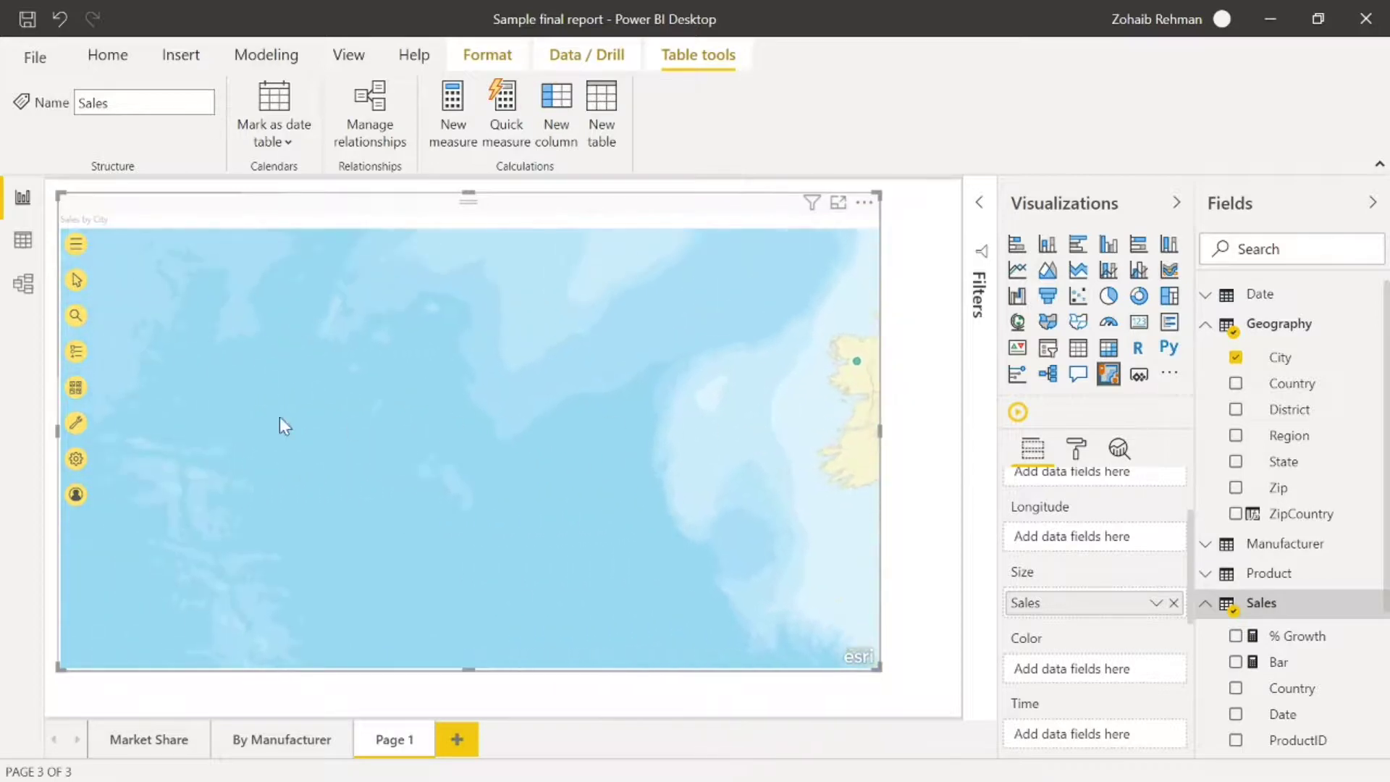
pyautogui.moveTo(279, 416); pyautogui.dragTo(750, 388)
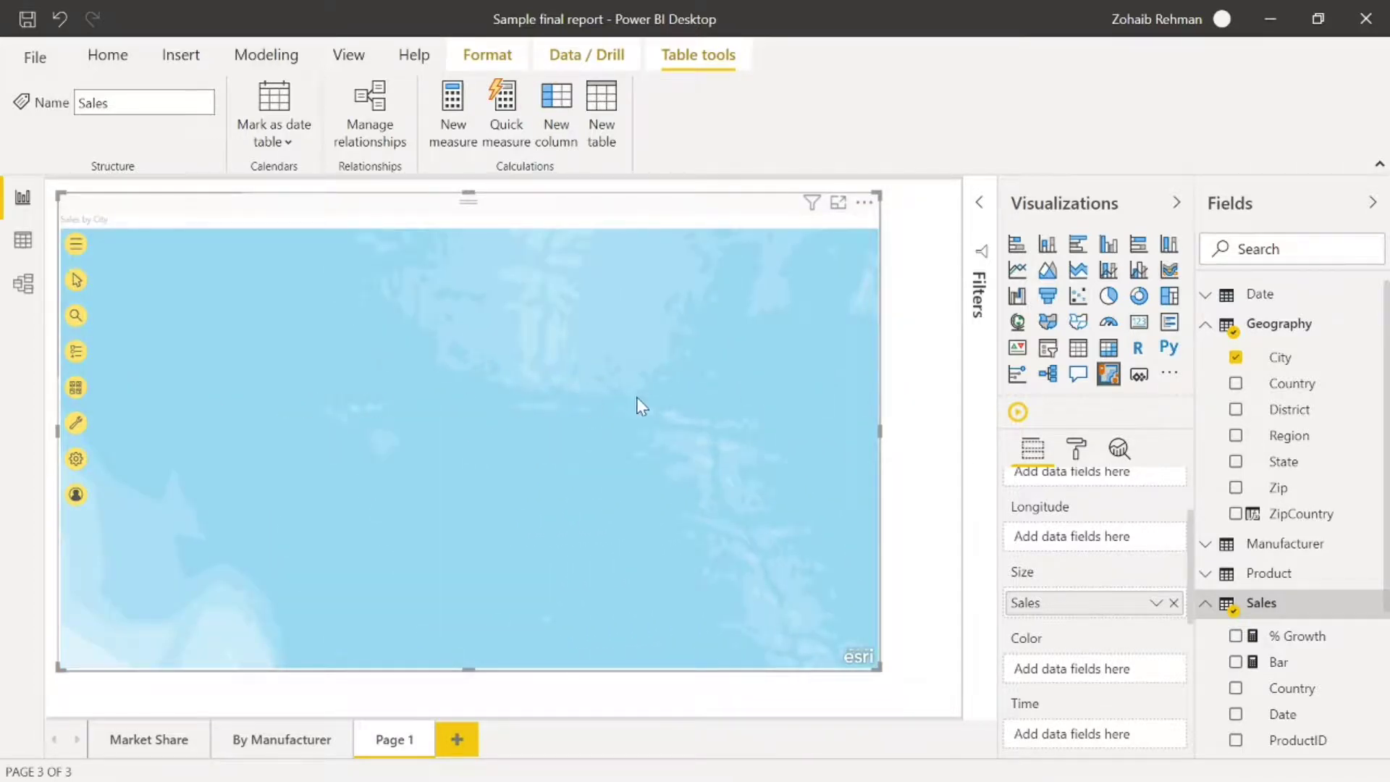
pyautogui.moveTo(330, 416); pyautogui.dragTo(557, 409)
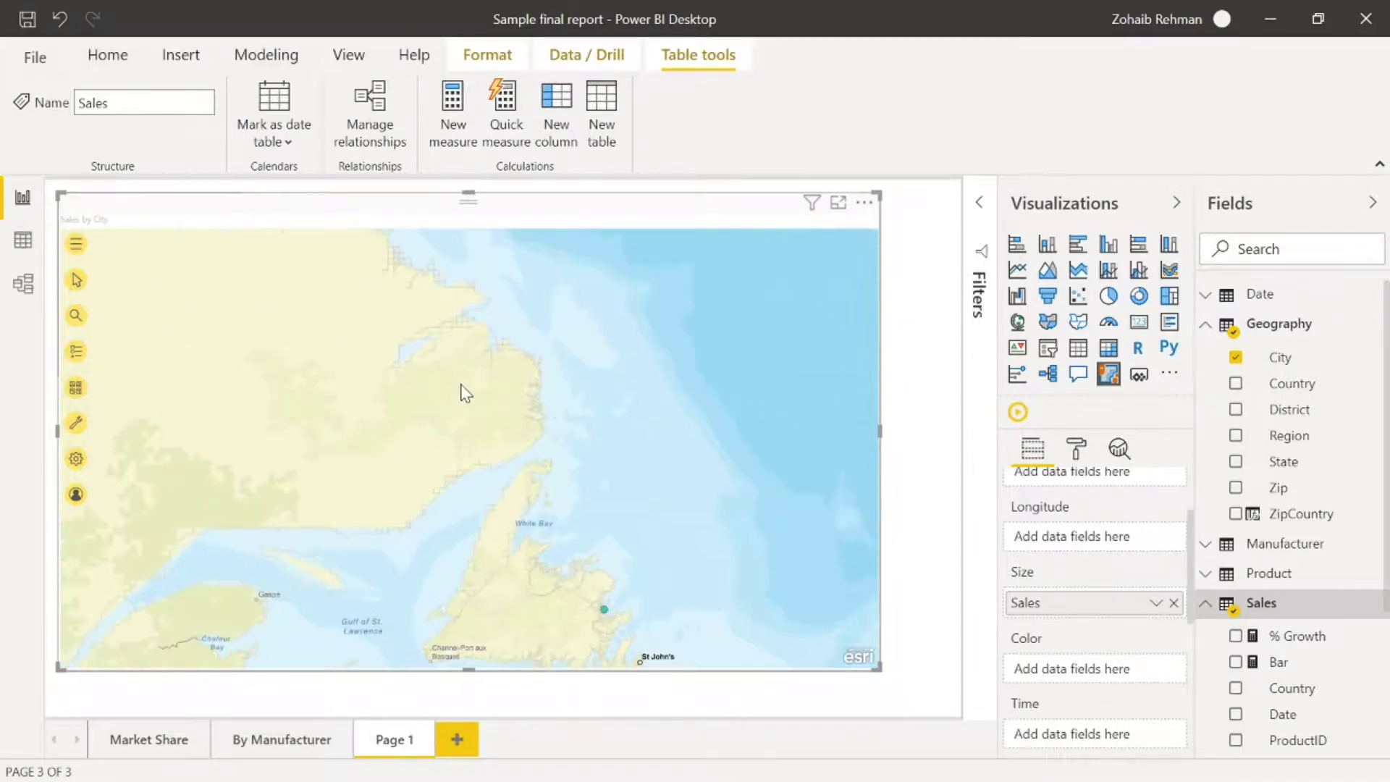
pyautogui.scroll(-2, 464, 392)
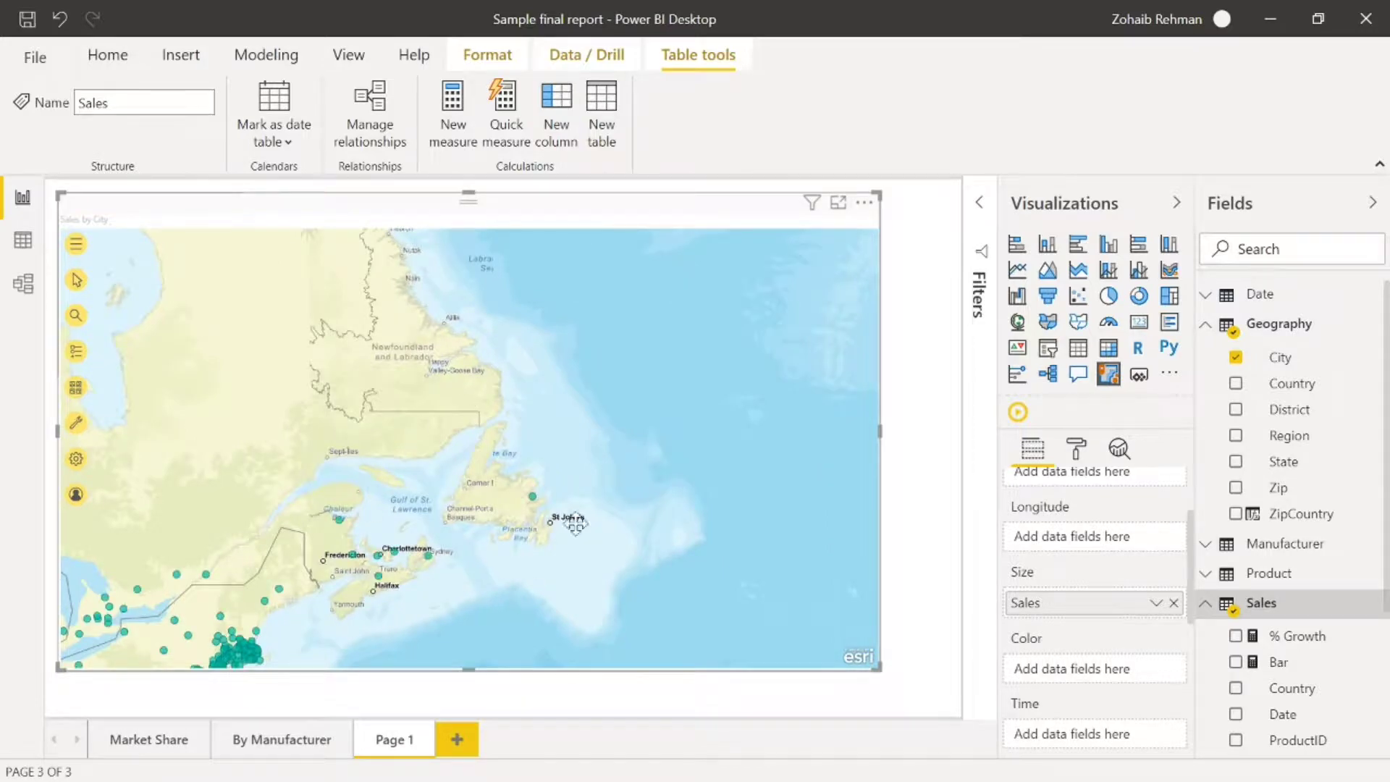
pyautogui.moveTo(576, 522); pyautogui.dragTo(618, 462)
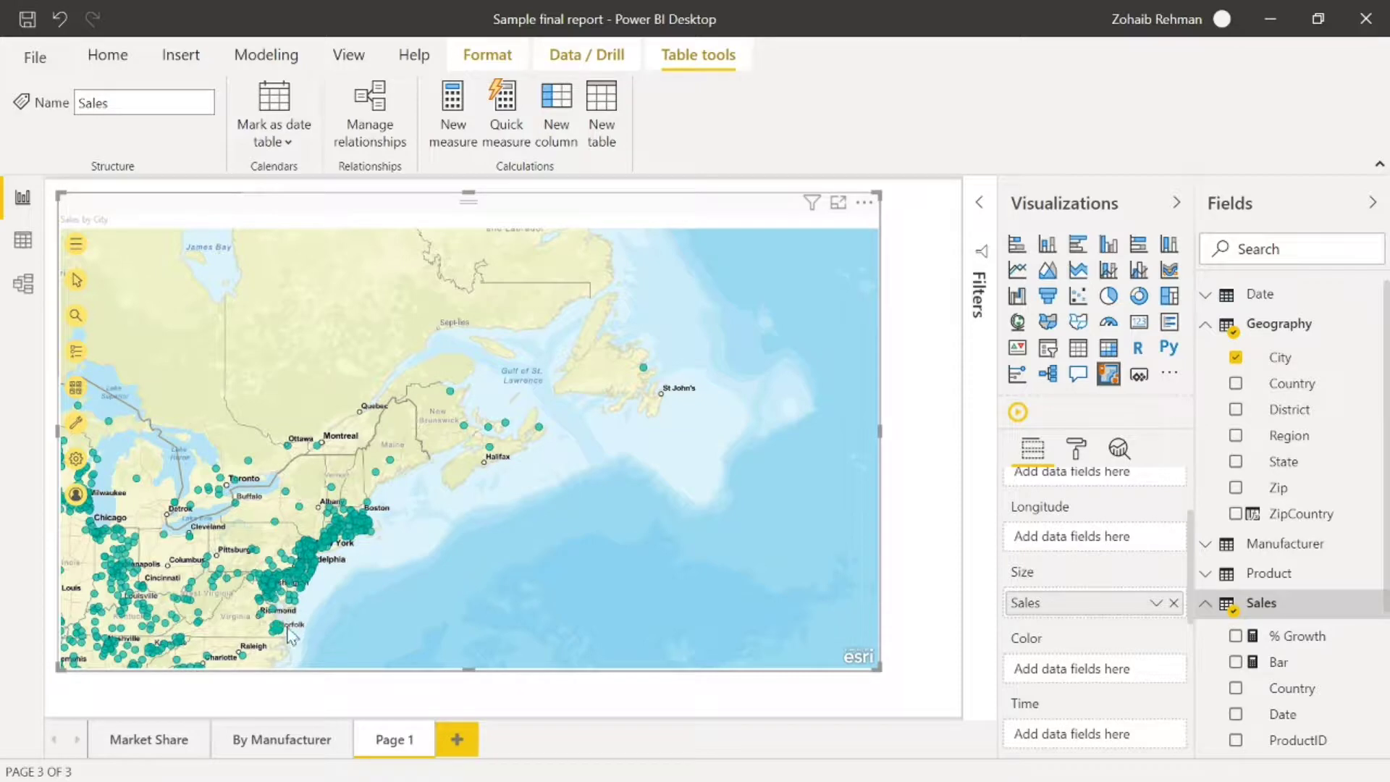
pyautogui.scroll(1, 307, 569)
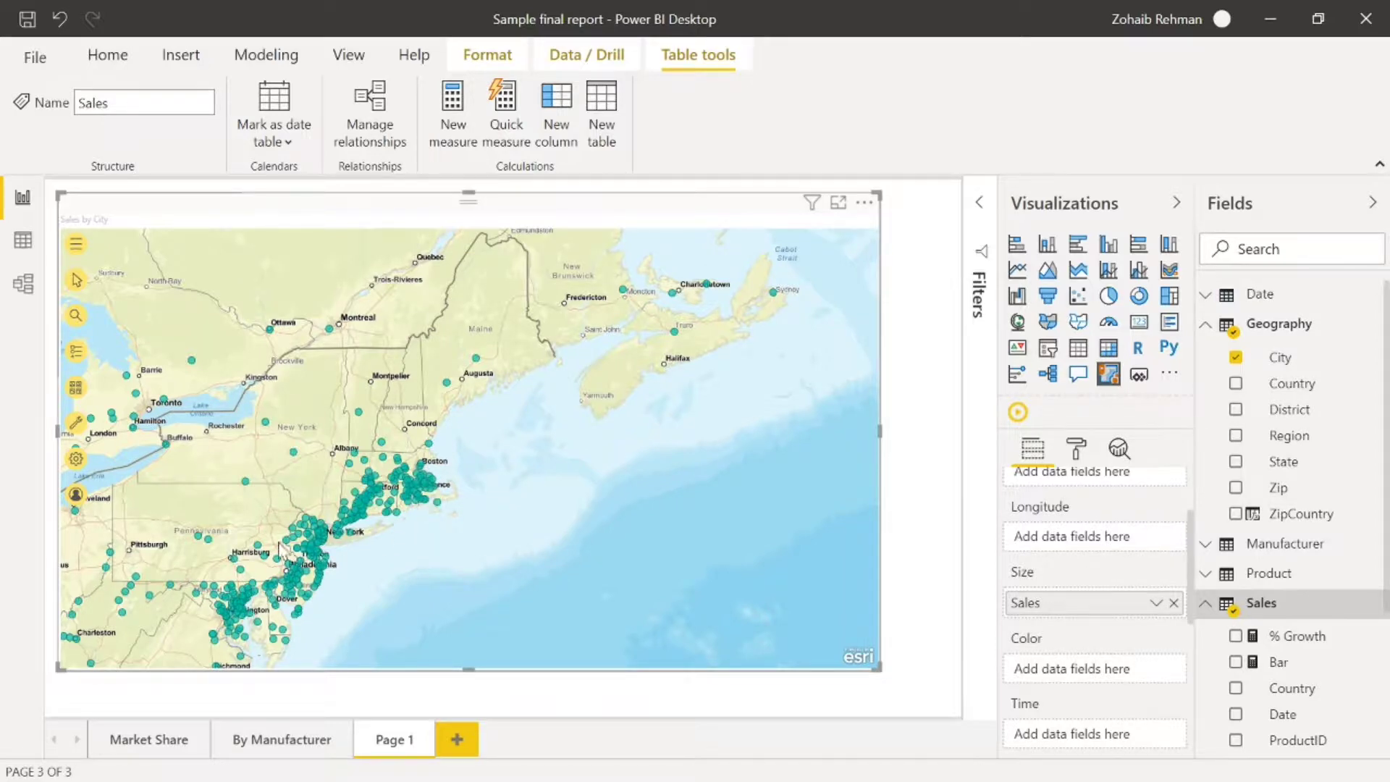
pyautogui.click(328, 548)
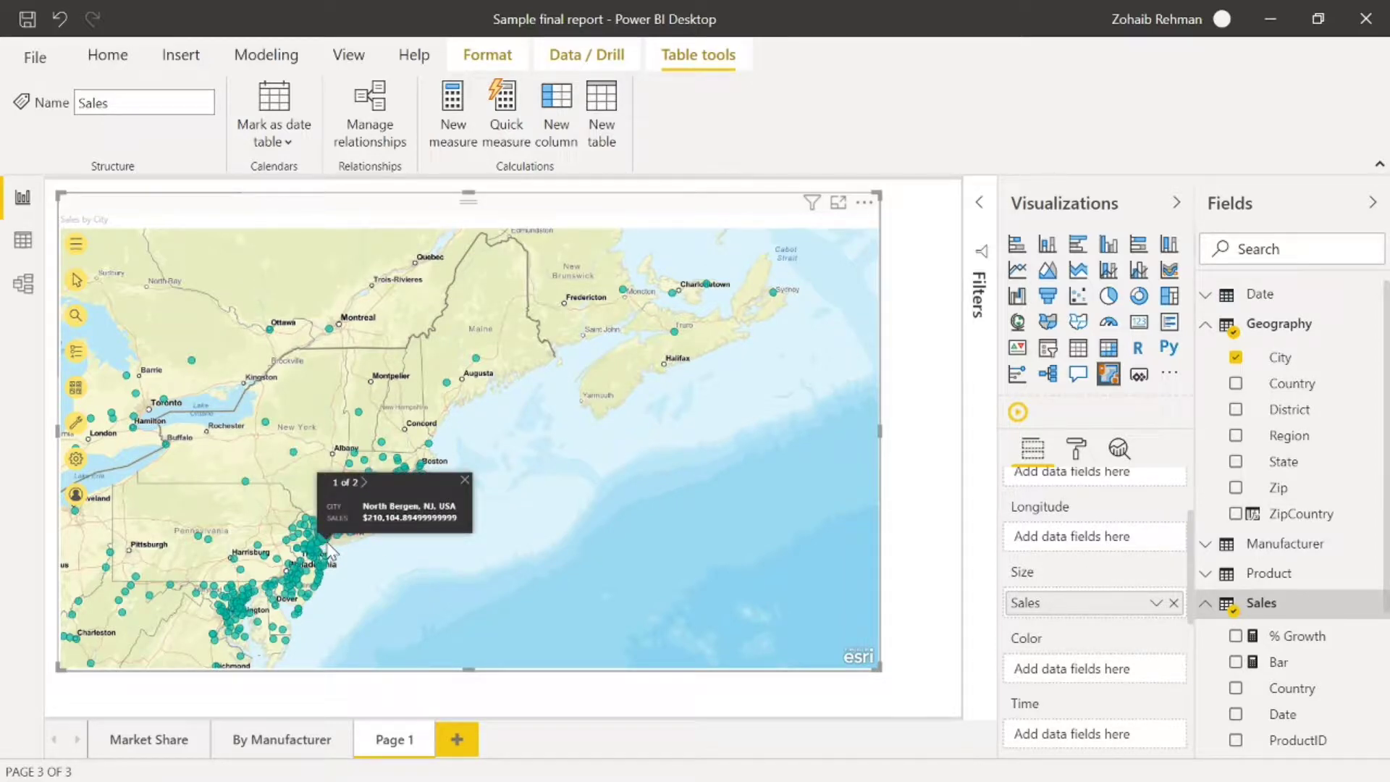